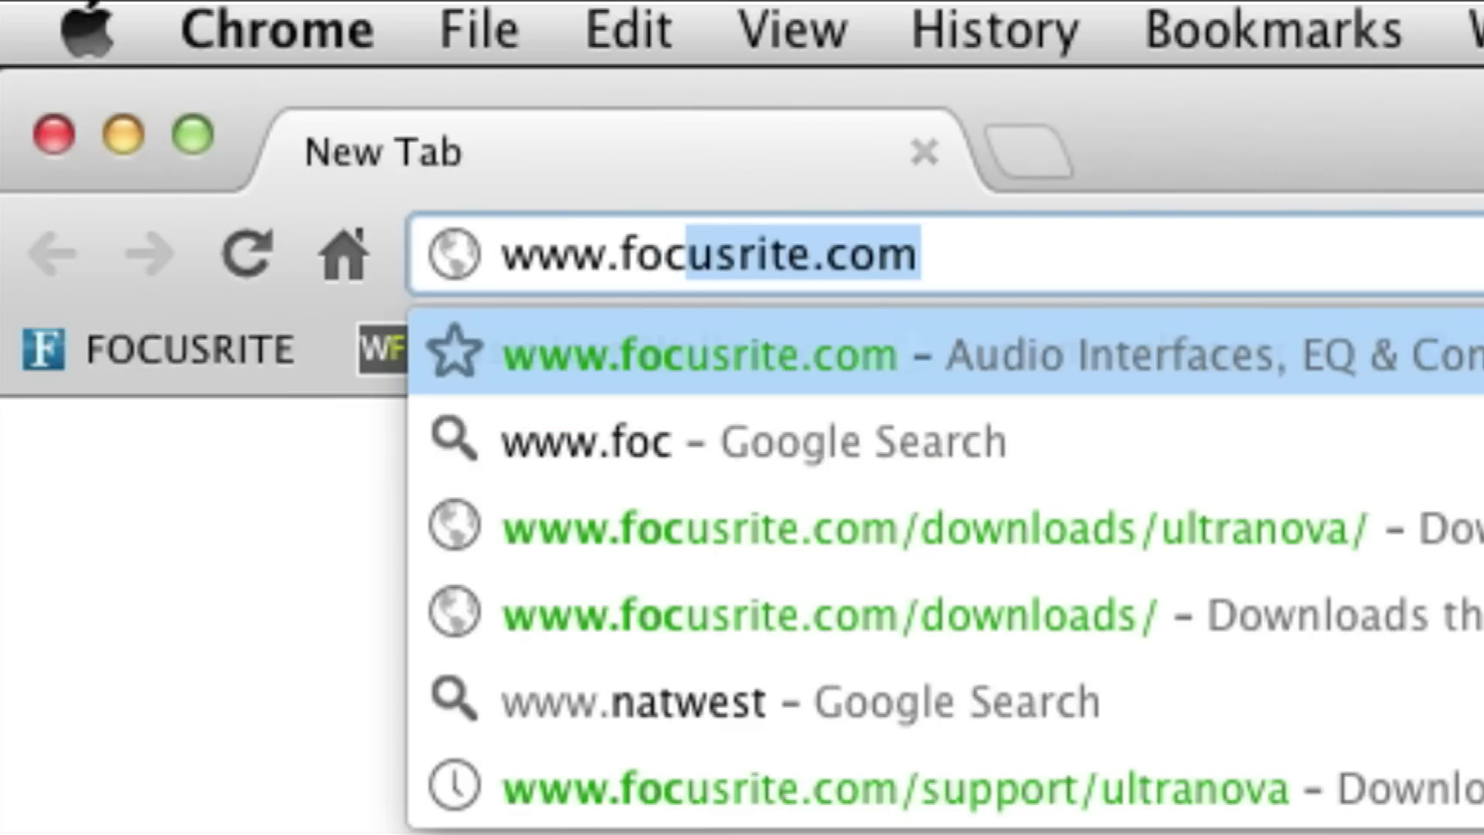
Step: On focusrite.com, download the Scarlett 2i2's Focusrite USB 2 Driver-1.3.dmg for Mac
{"action": "type", "text": "usrite.com"}
{"action": "key", "text": "Return"}
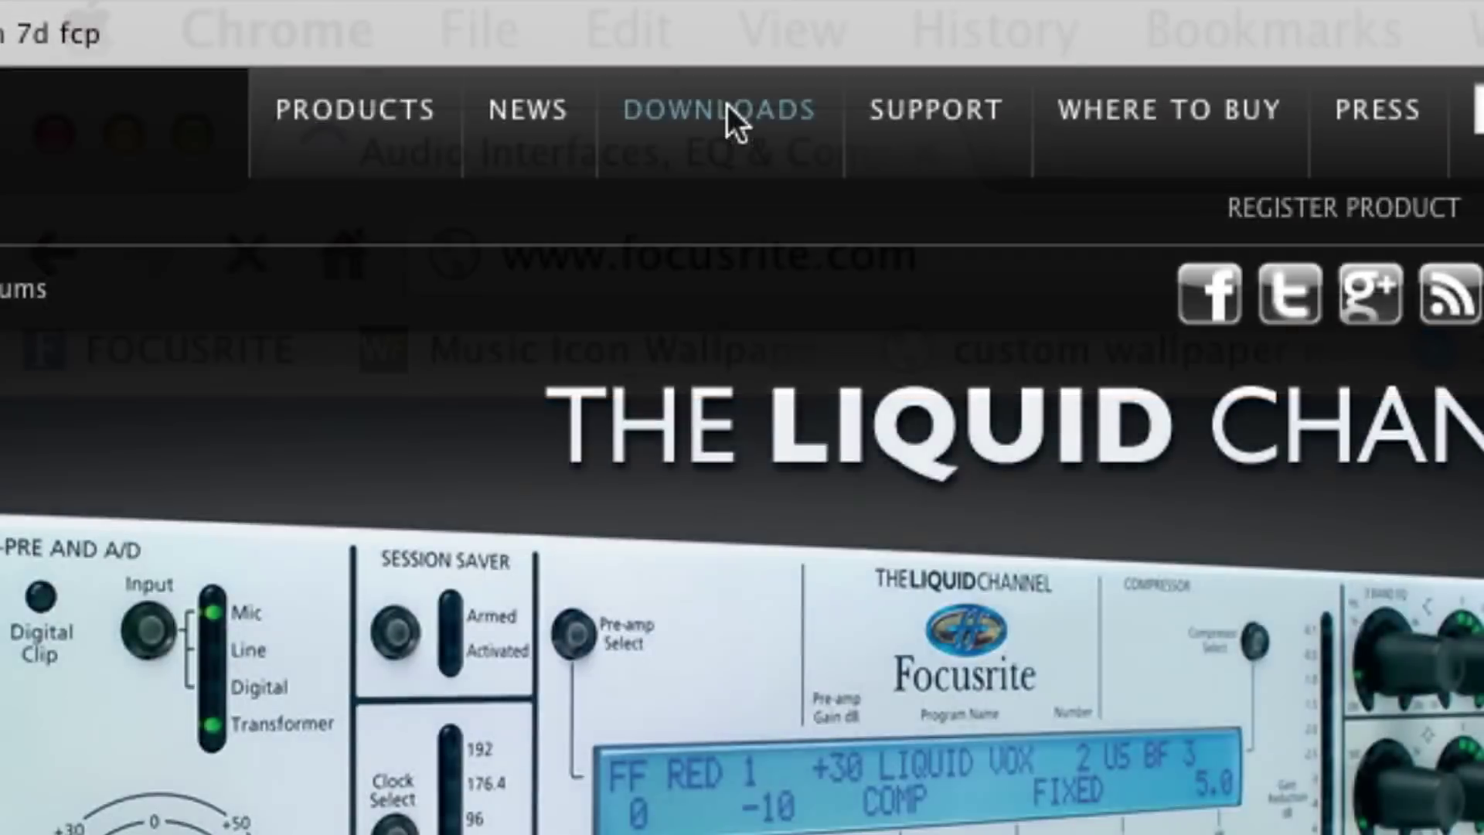
{"action": "left_click", "coordinate": [726, 105]}
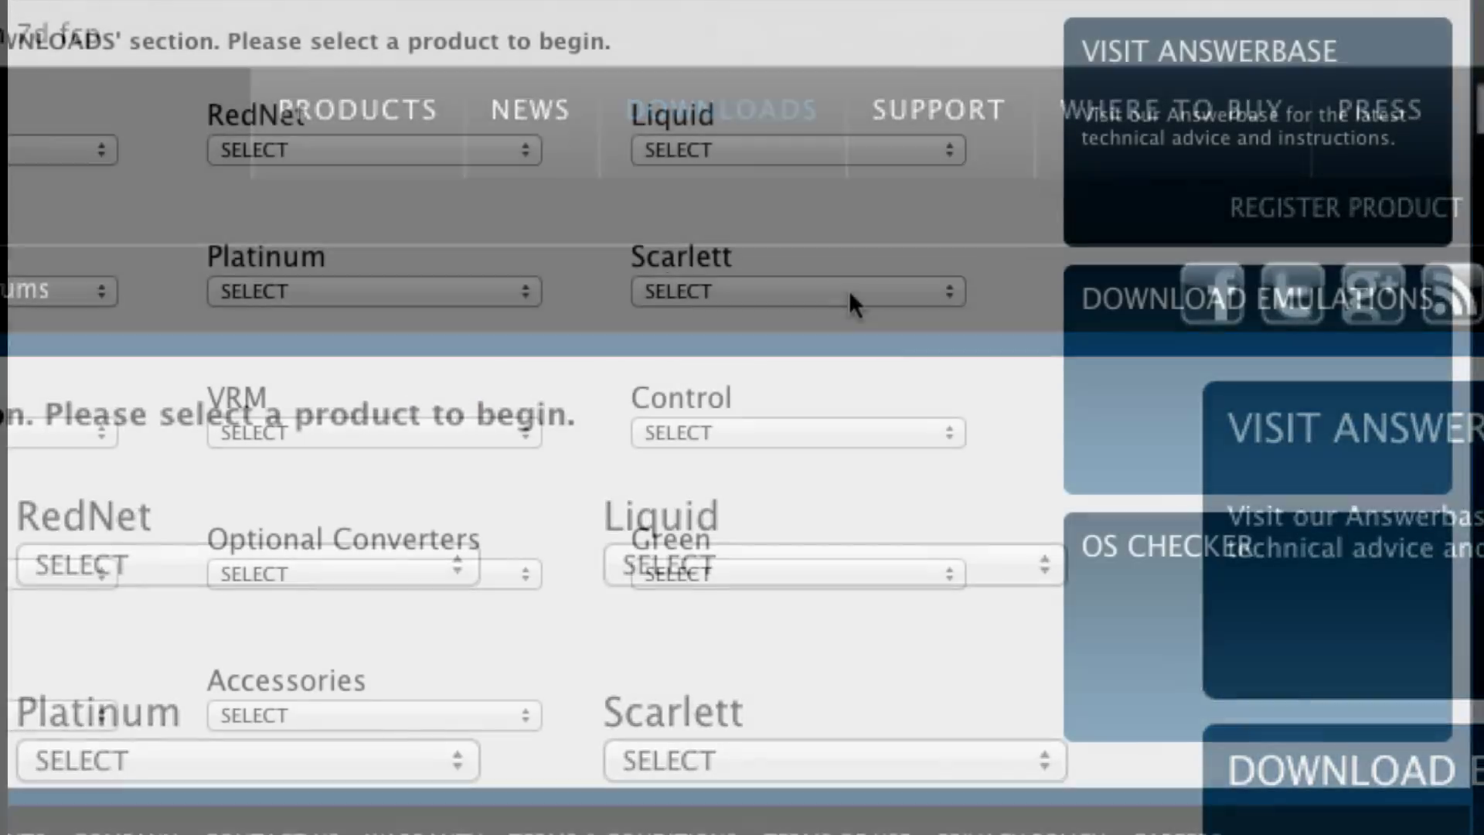
{"action": "left_click", "coordinate": [849, 290]}
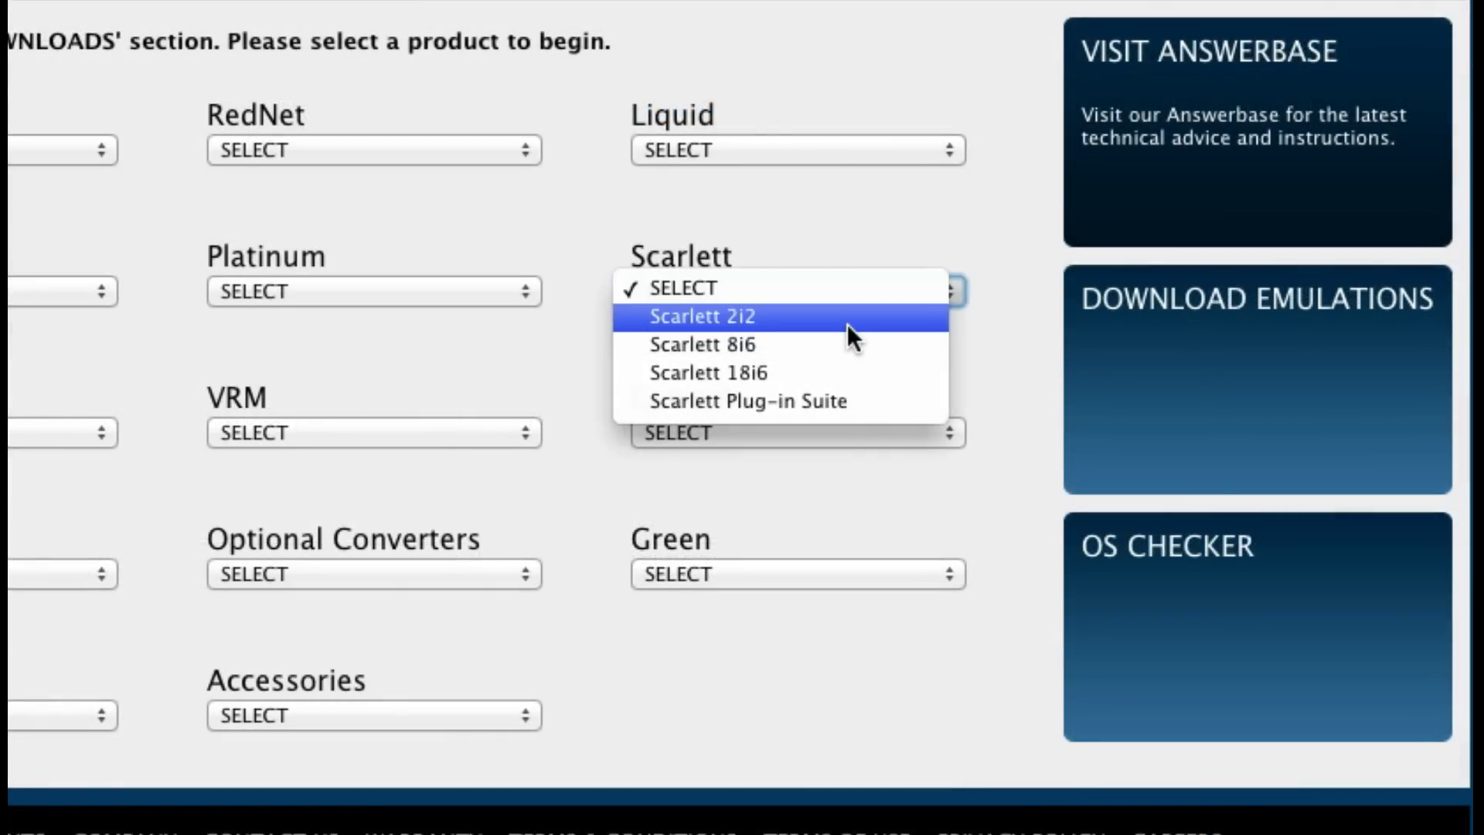
{"action": "left_click", "coordinate": [847, 323]}
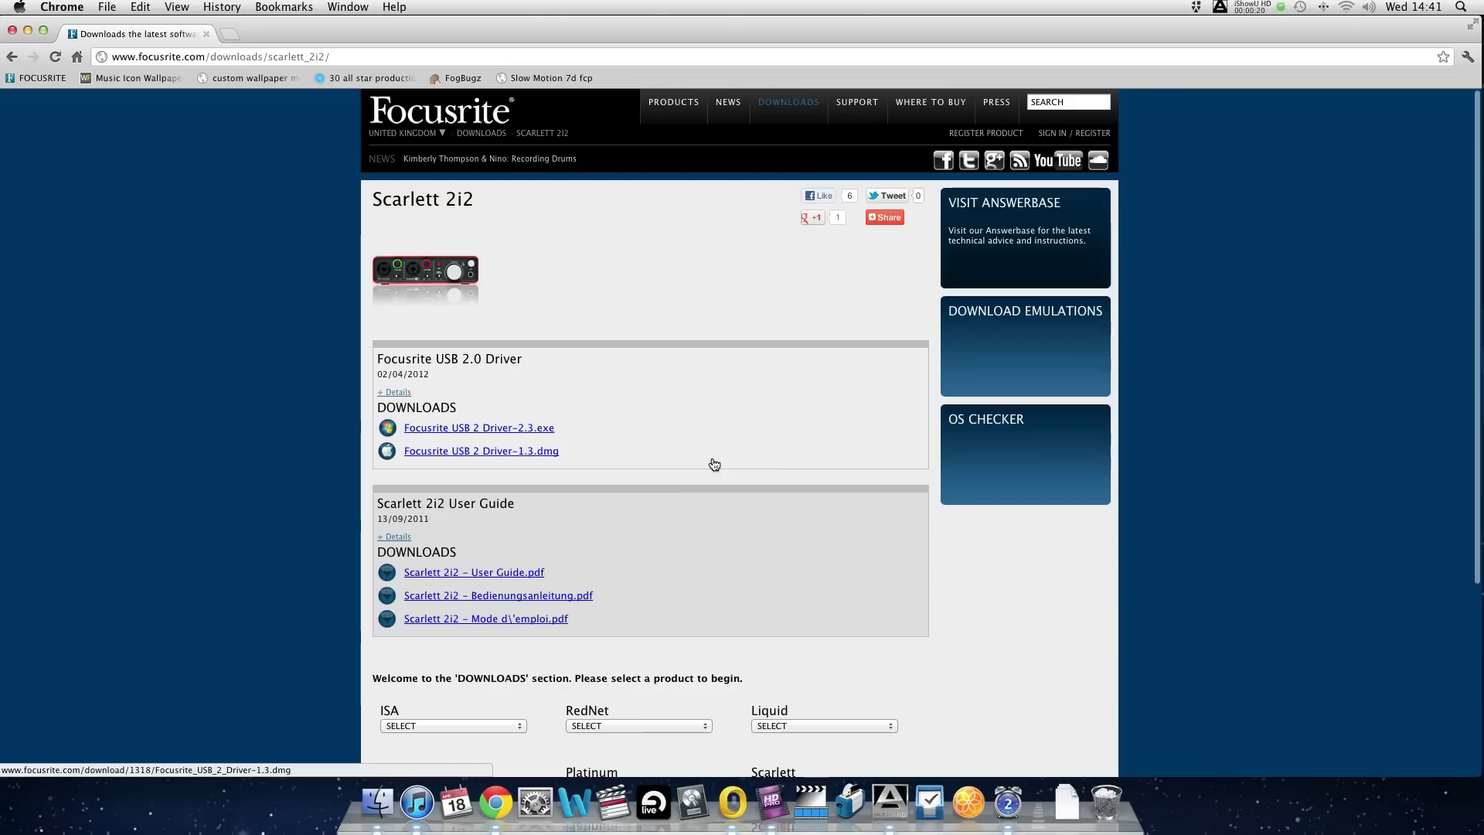
{"action": "left_click", "coordinate": [475, 452]}
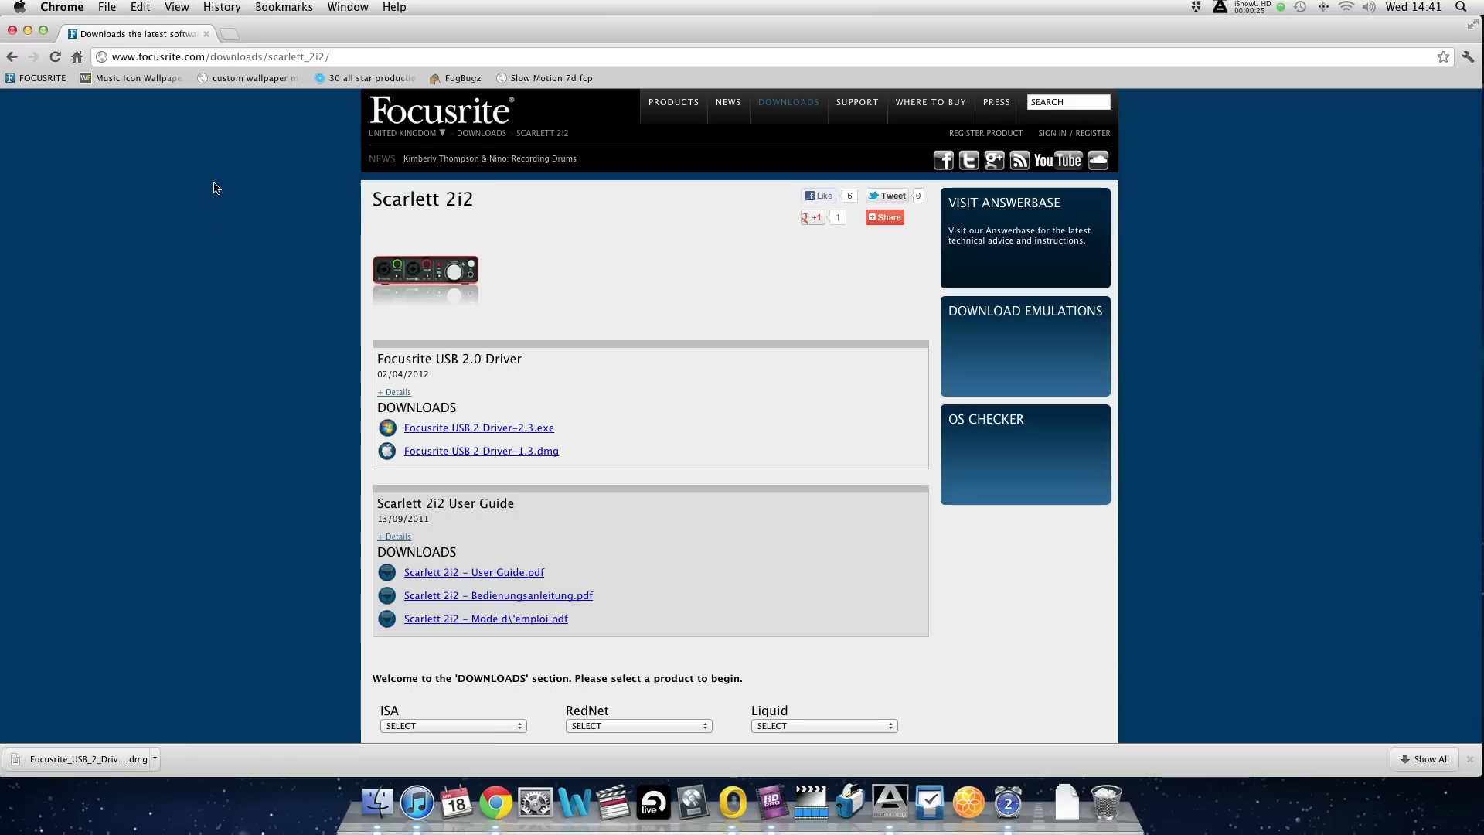
Step: Download the Scarlett Plug-in Suite-1.2.3.dmg installer from Focusrite's software downloads
{"action": "left_click", "coordinate": [12, 59]}
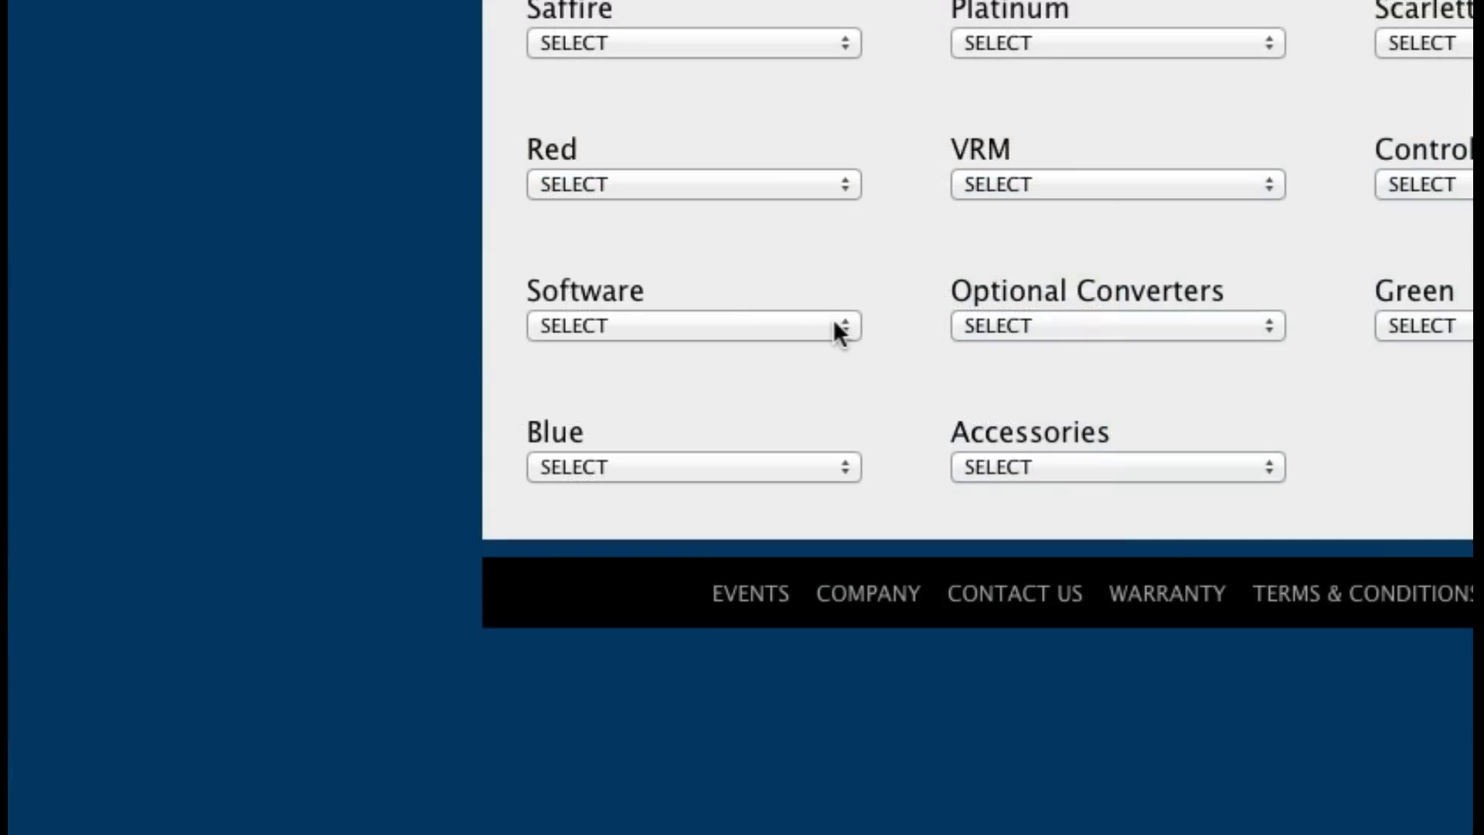
{"action": "left_click", "coordinate": [840, 327]}
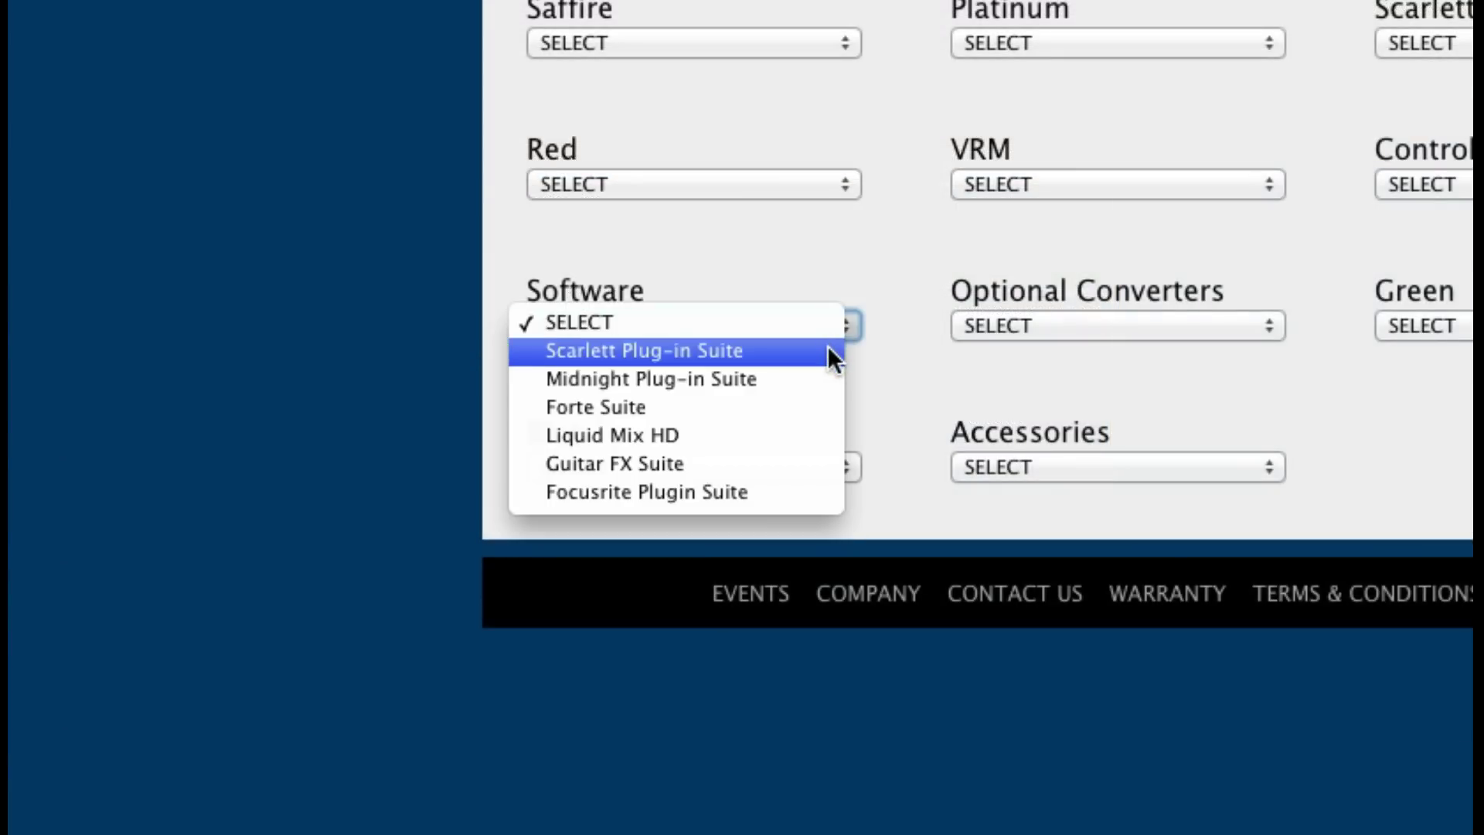
{"action": "left_click", "coordinate": [828, 350]}
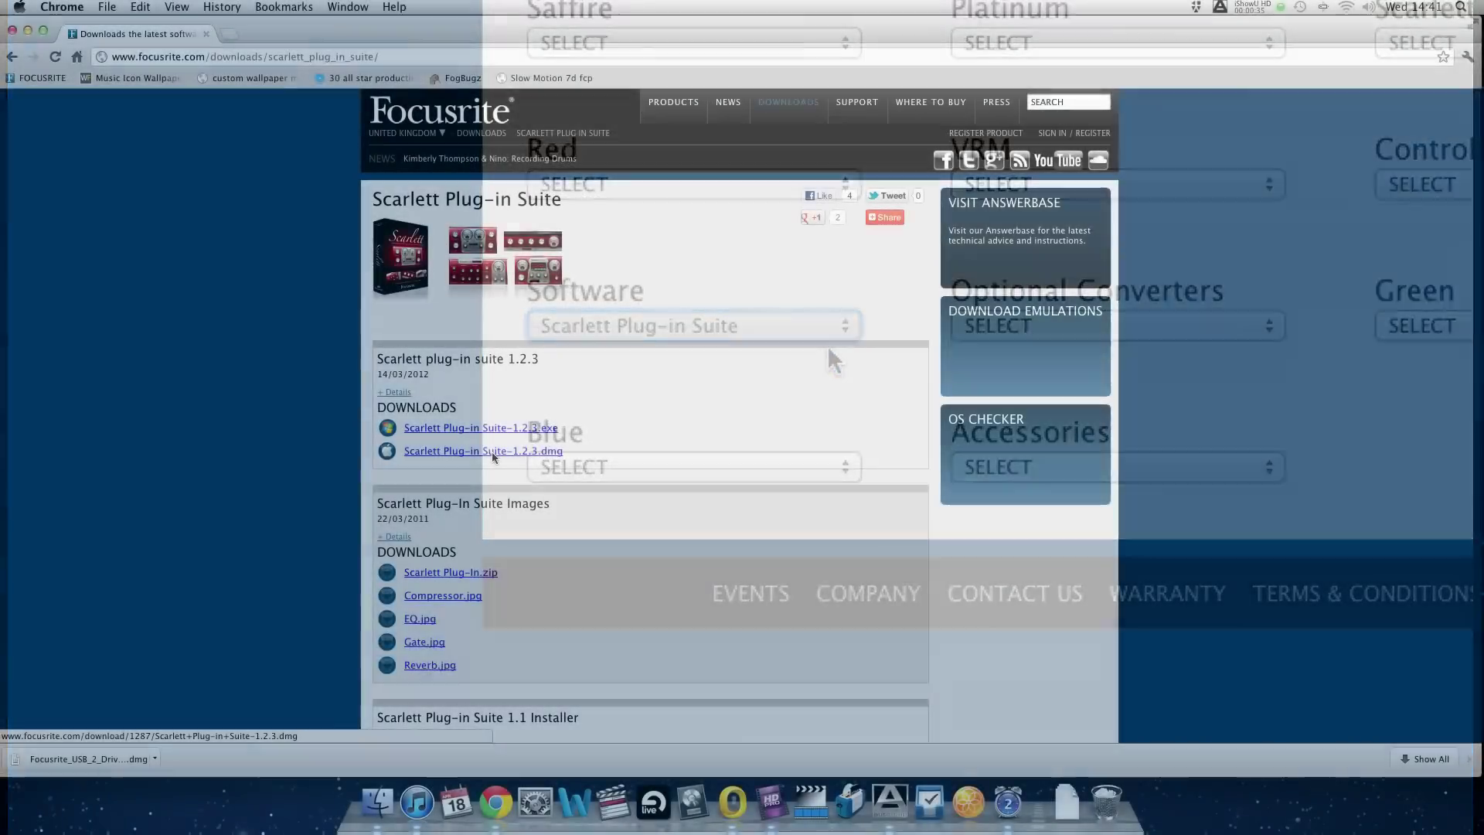
{"action": "left_click", "coordinate": [491, 451]}
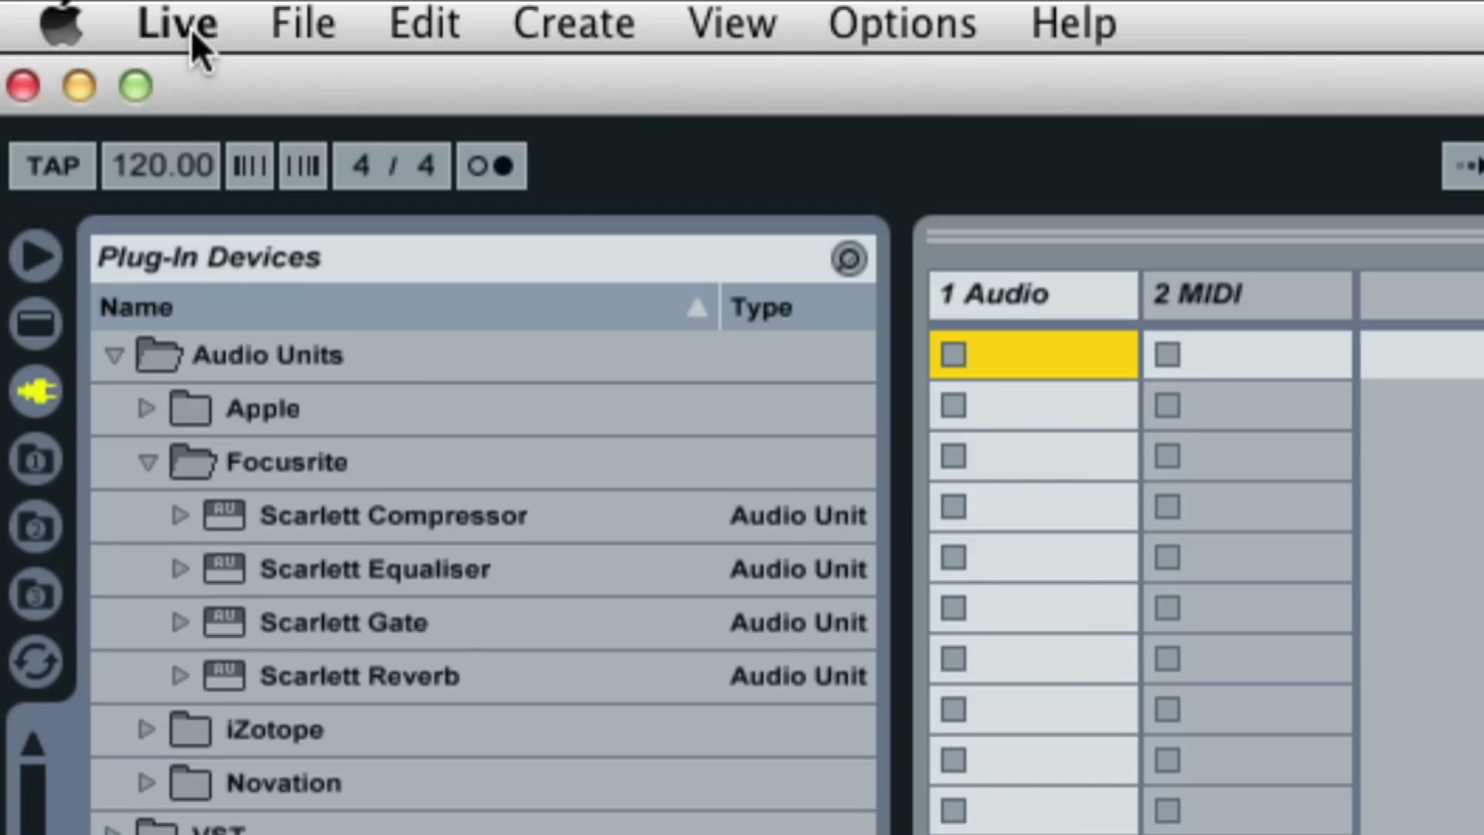
Step: In Live's Audio preferences, set both input and output device to Scarlett 2i2 USB
{"action": "left_click", "coordinate": [192, 29]}
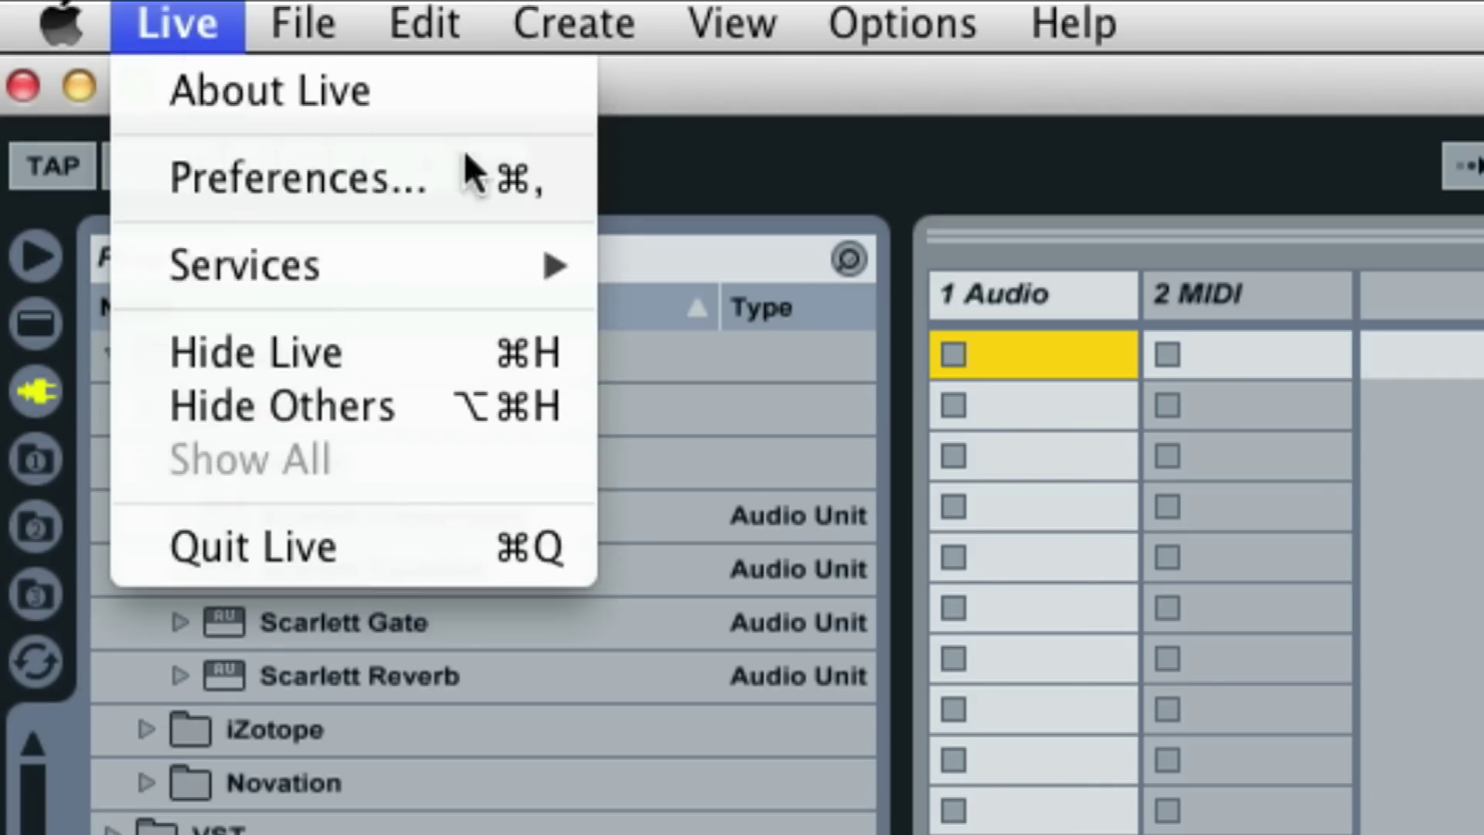
{"action": "left_click", "coordinate": [513, 179]}
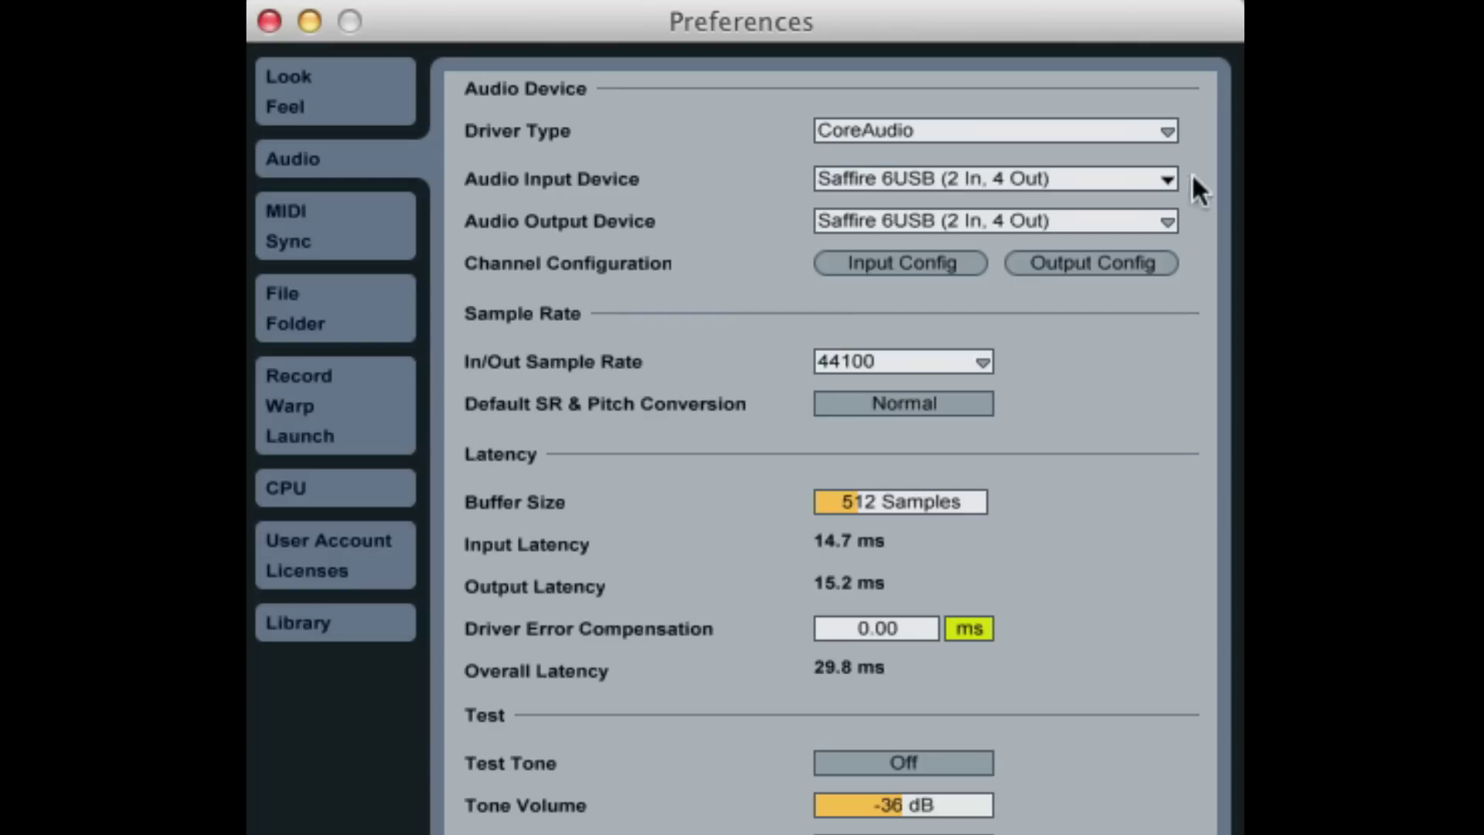
{"action": "left_click", "coordinate": [1163, 177]}
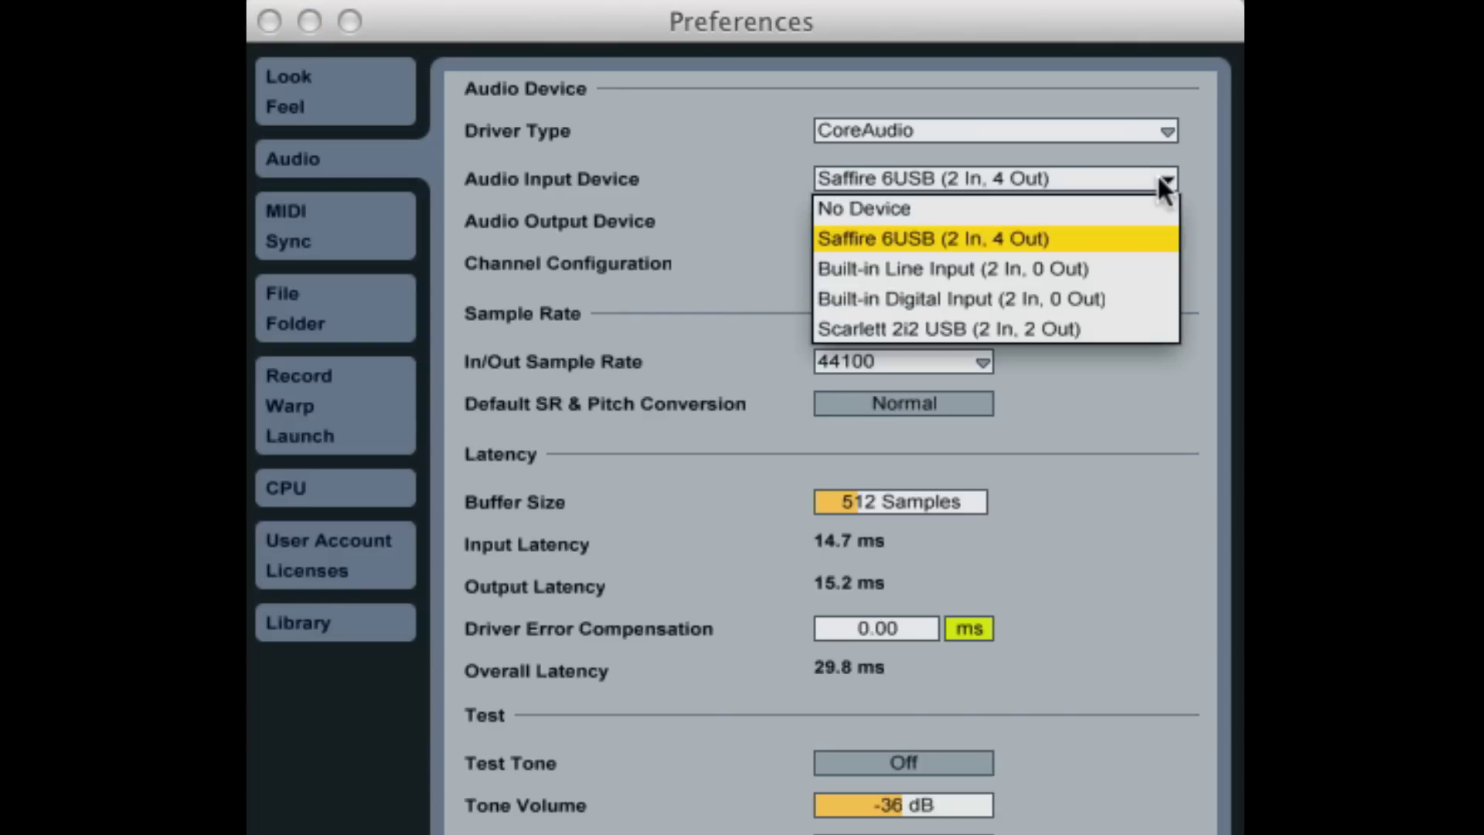
{"action": "left_click", "coordinate": [1074, 323]}
{"action": "left_click", "coordinate": [1116, 221]}
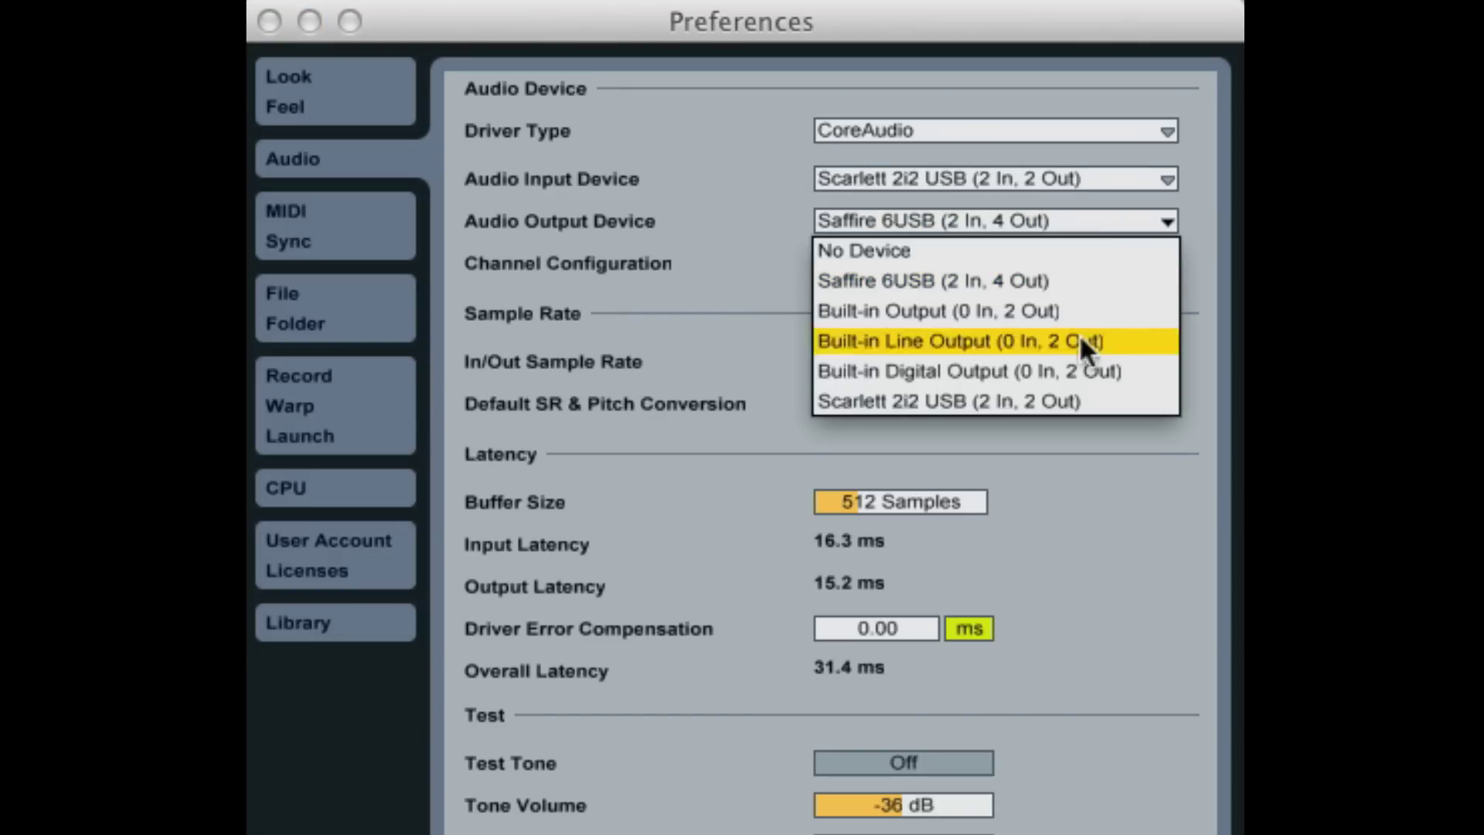
{"action": "left_click", "coordinate": [1061, 393]}
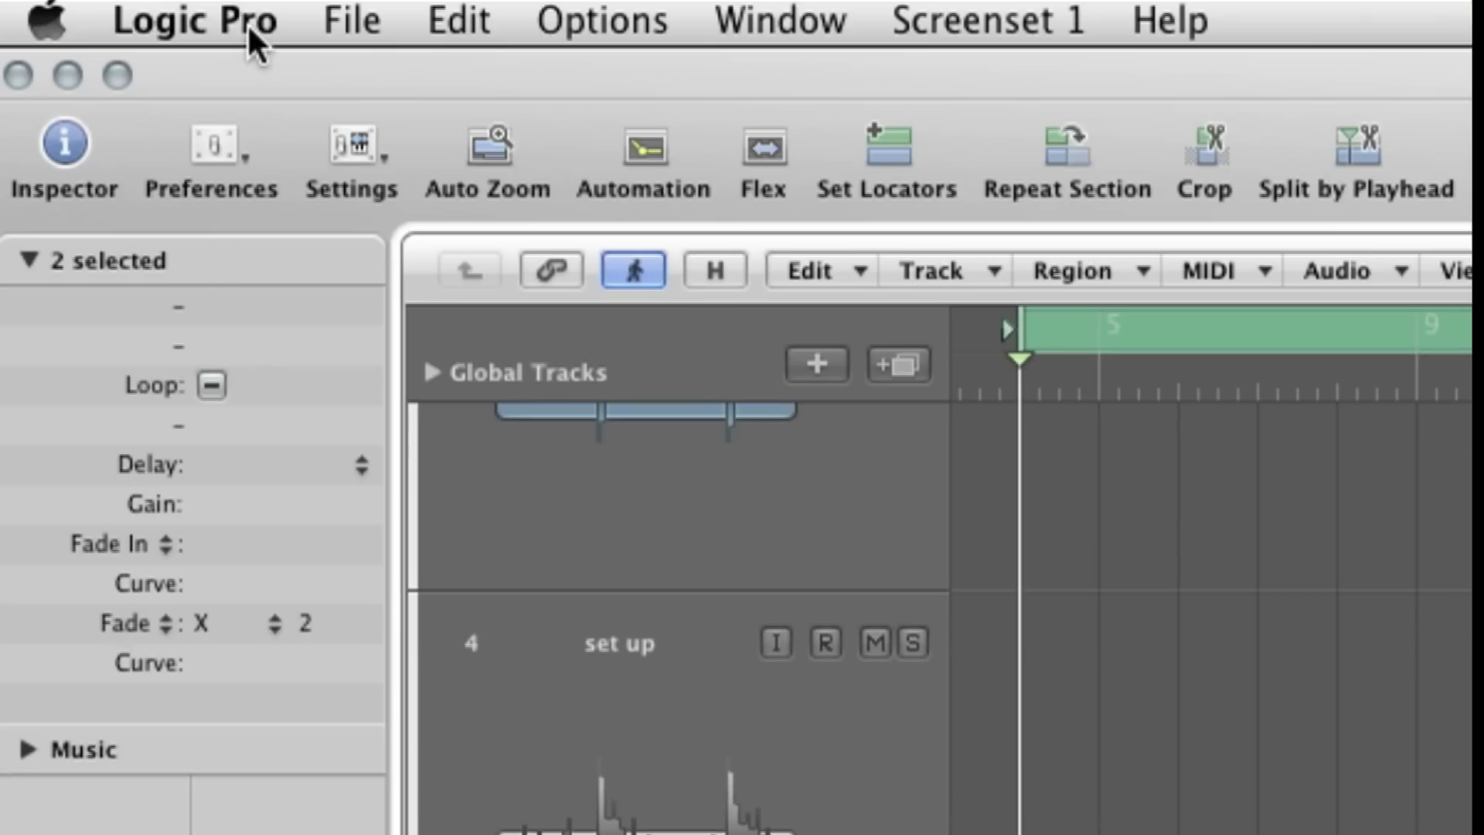
Step: Choose Scarlett 2i2 USB as the Output Device in Logic Pro's audio preferences
{"action": "left_click", "coordinate": [247, 23]}
{"action": "mouse_move", "coordinate": [300, 164]}
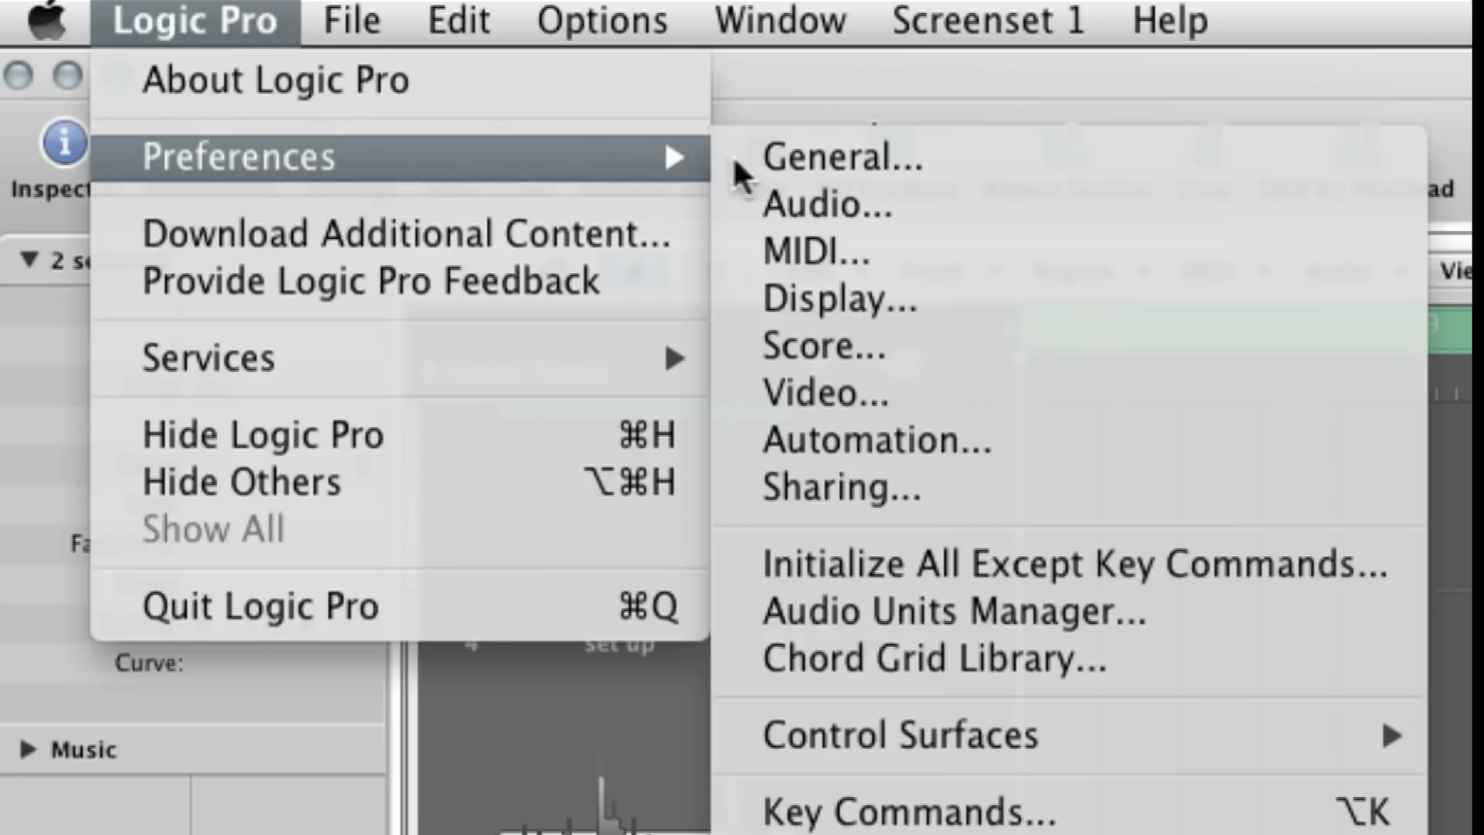
{"action": "left_click", "coordinate": [1054, 216]}
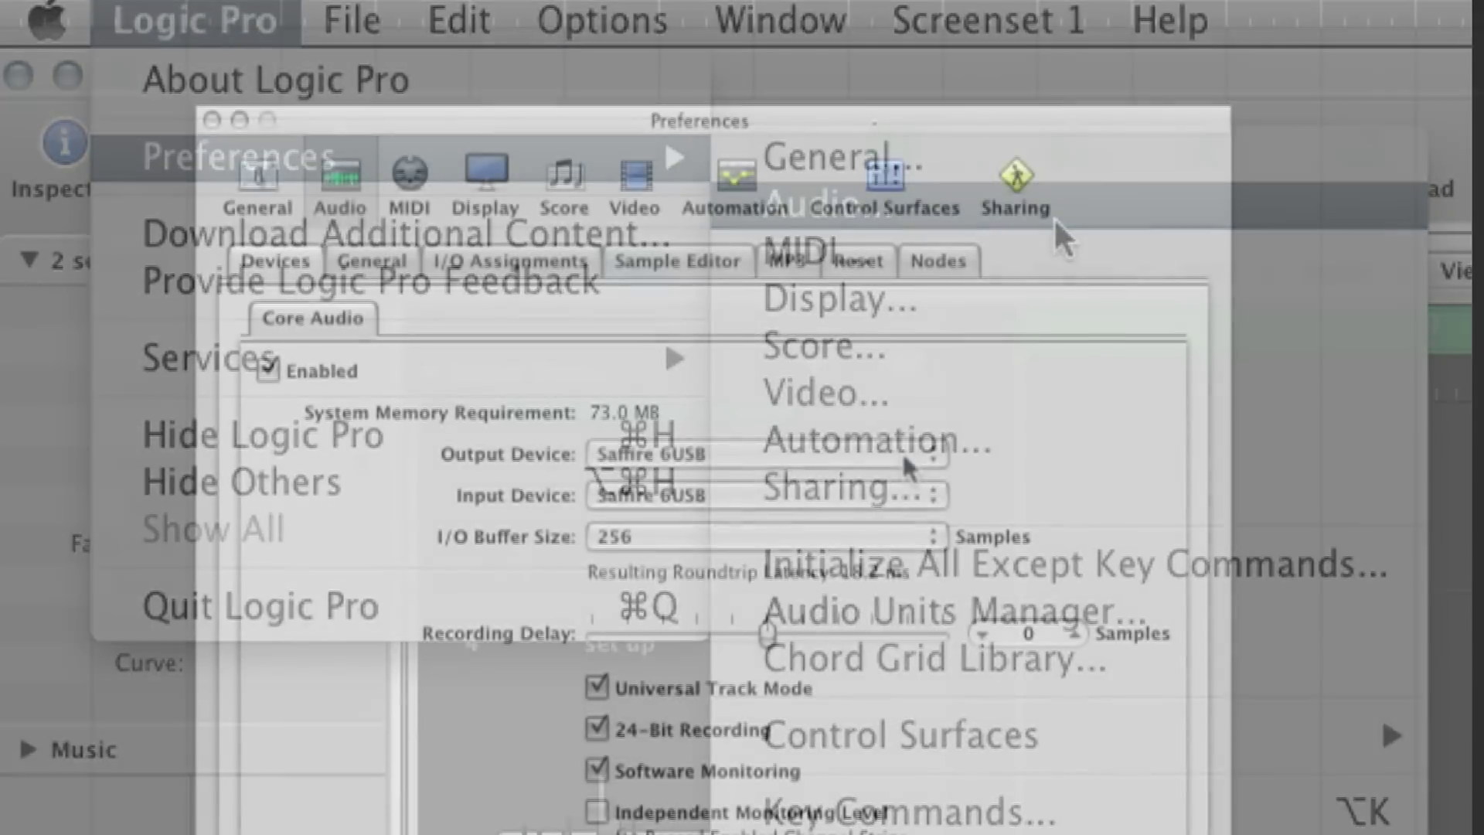
{"action": "left_click", "coordinate": [902, 452]}
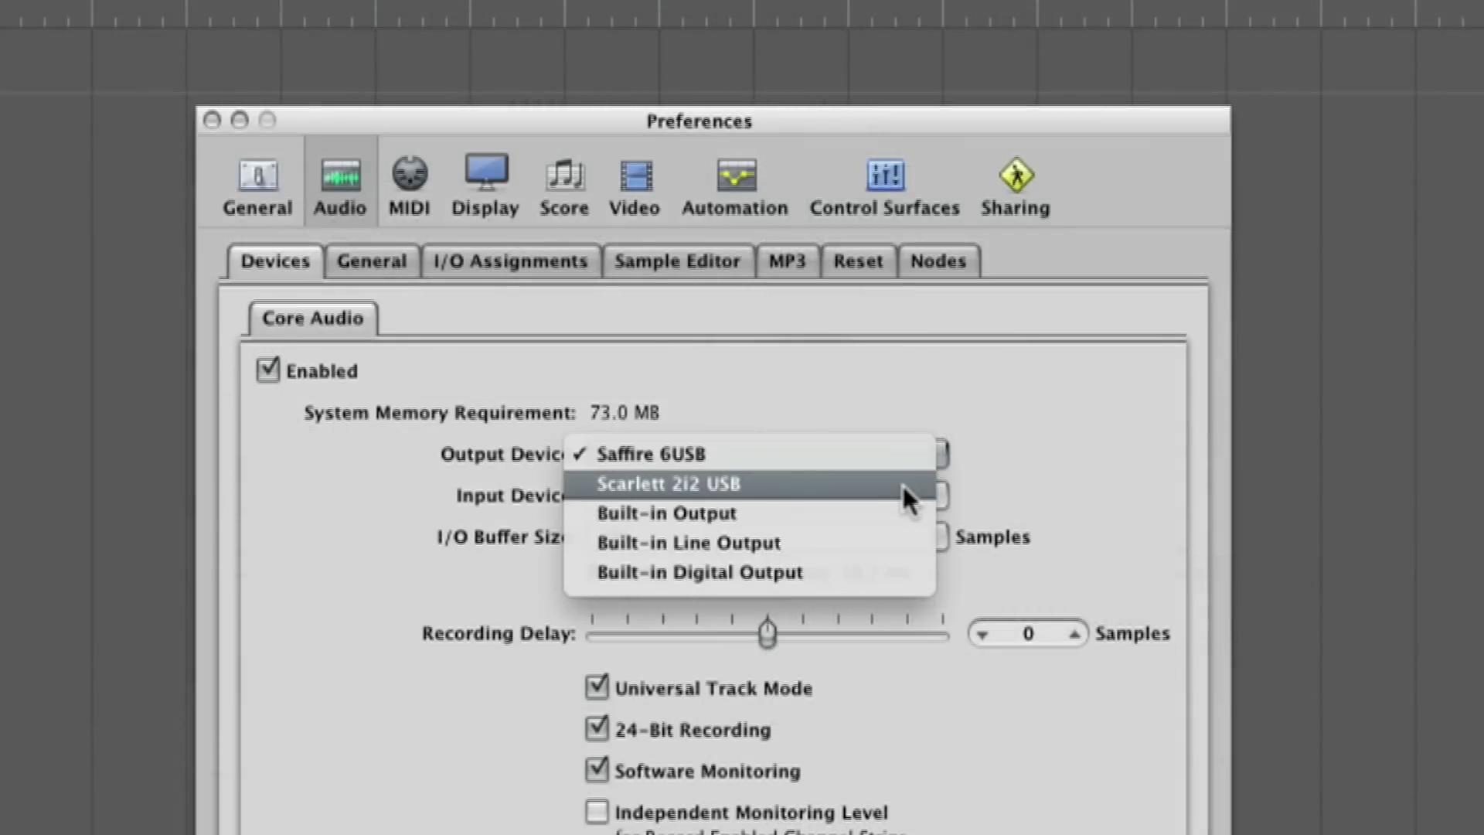
{"action": "left_click", "coordinate": [901, 482]}
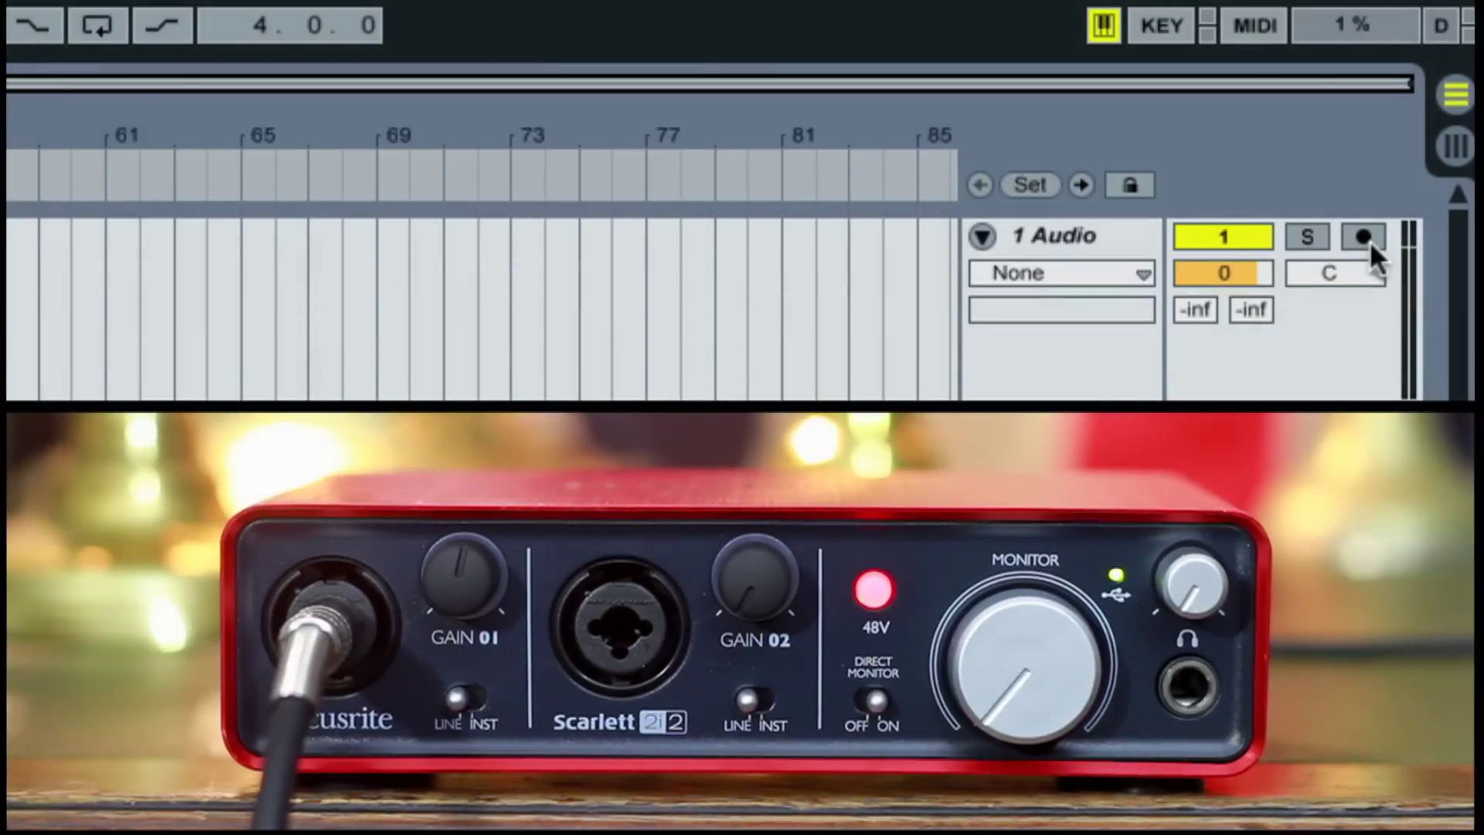
Step: Arm the 1 Audio track and record into the arrangement starting at bar 1
{"action": "left_click", "coordinate": [1370, 239]}
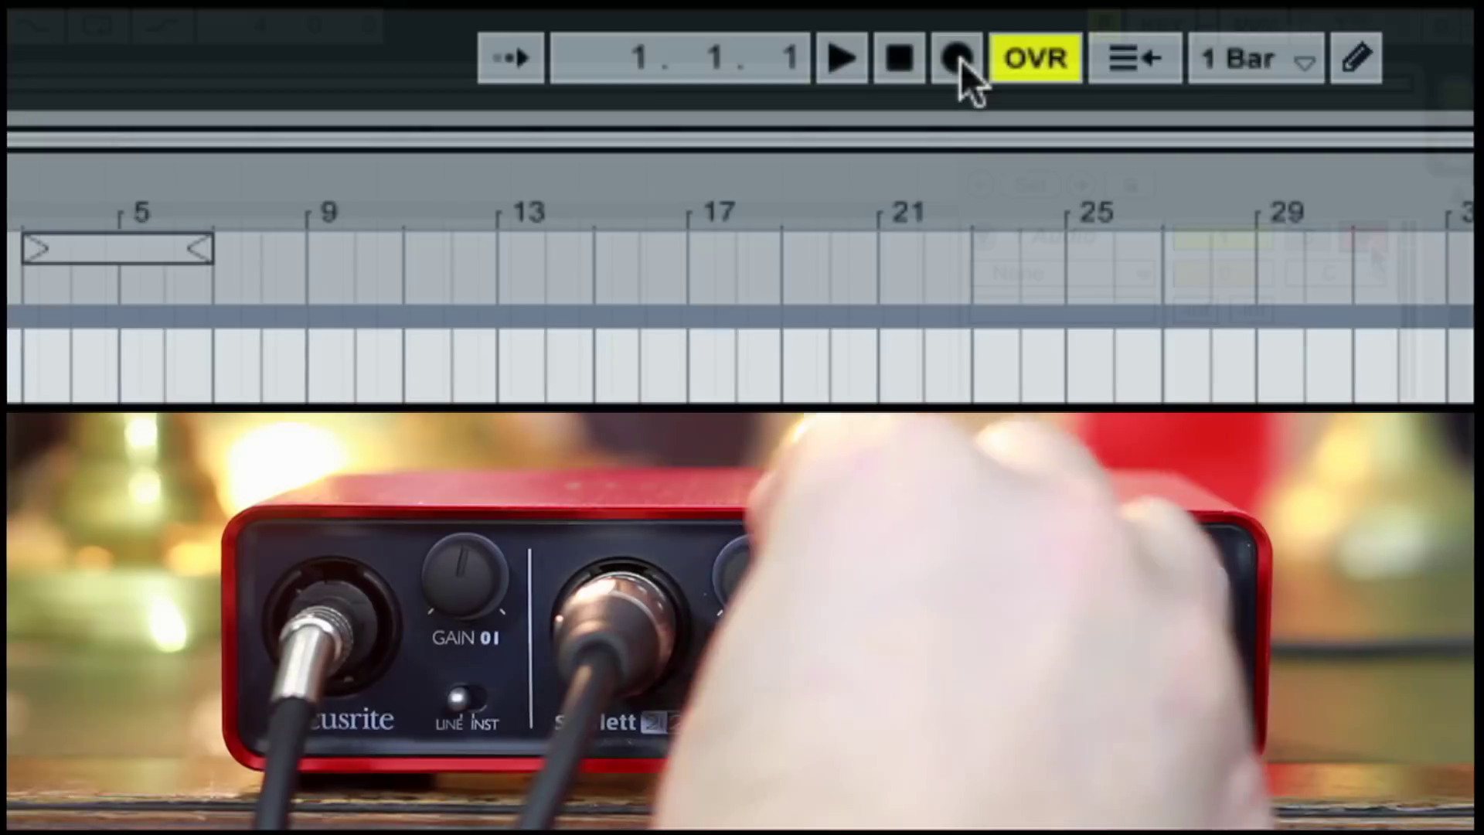
{"action": "left_click", "coordinate": [959, 60]}
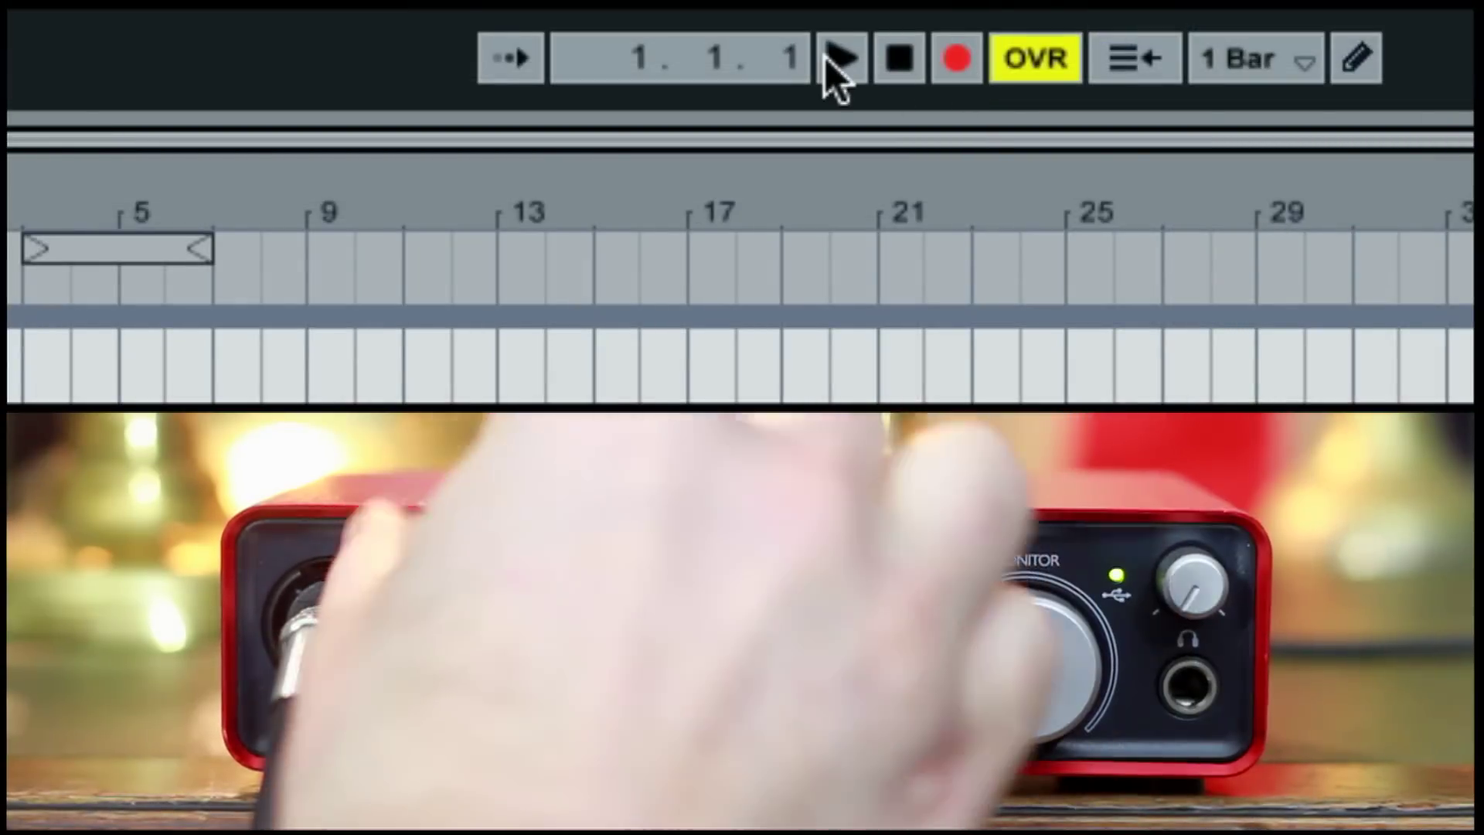
{"action": "left_click", "coordinate": [824, 57]}
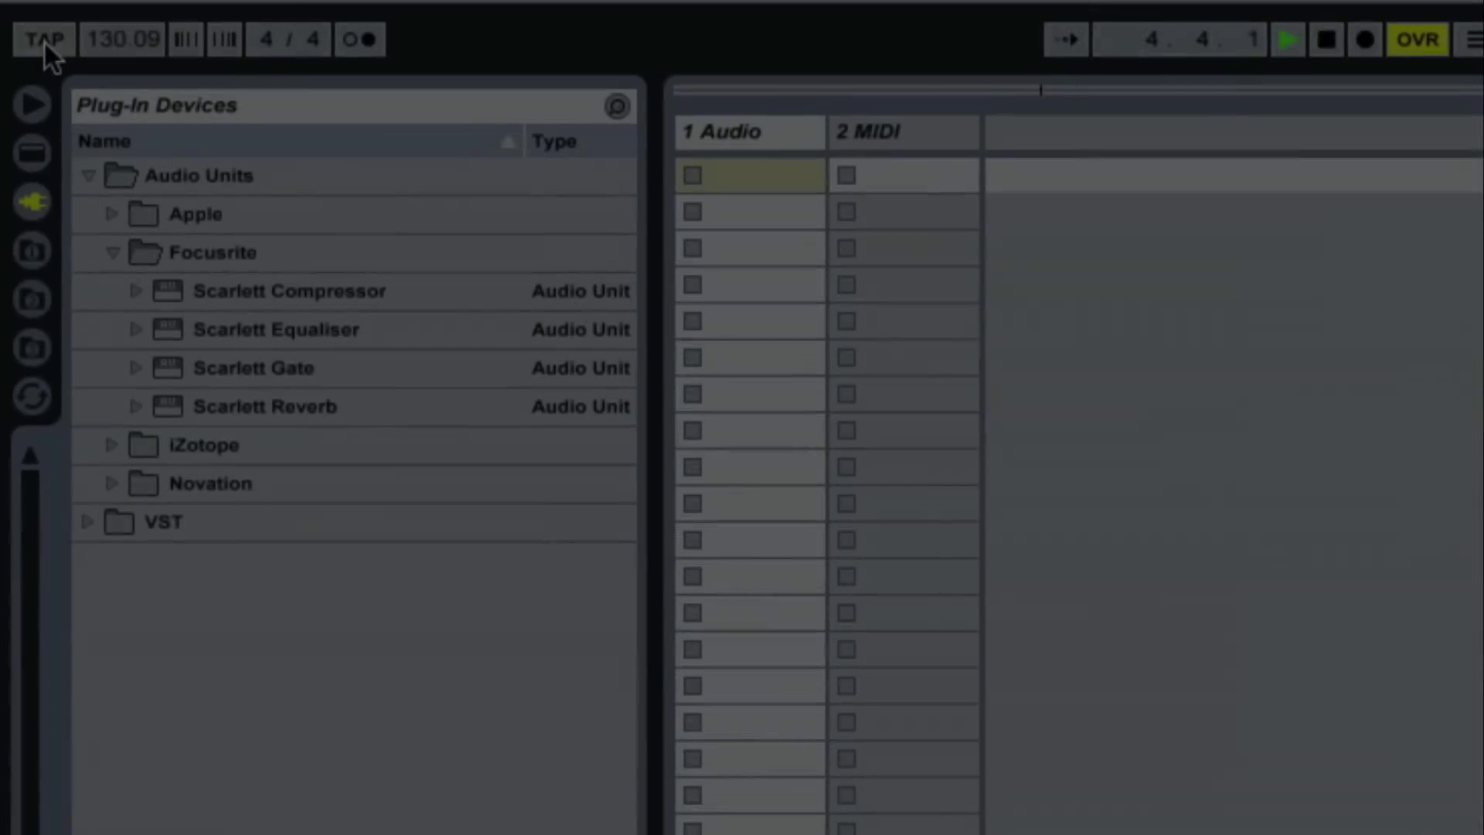
Step: Tap the tempo up to about 134.52 BPM
{"action": "left_click", "coordinate": [43, 39]}
{"action": "left_click", "coordinate": [45, 43]}
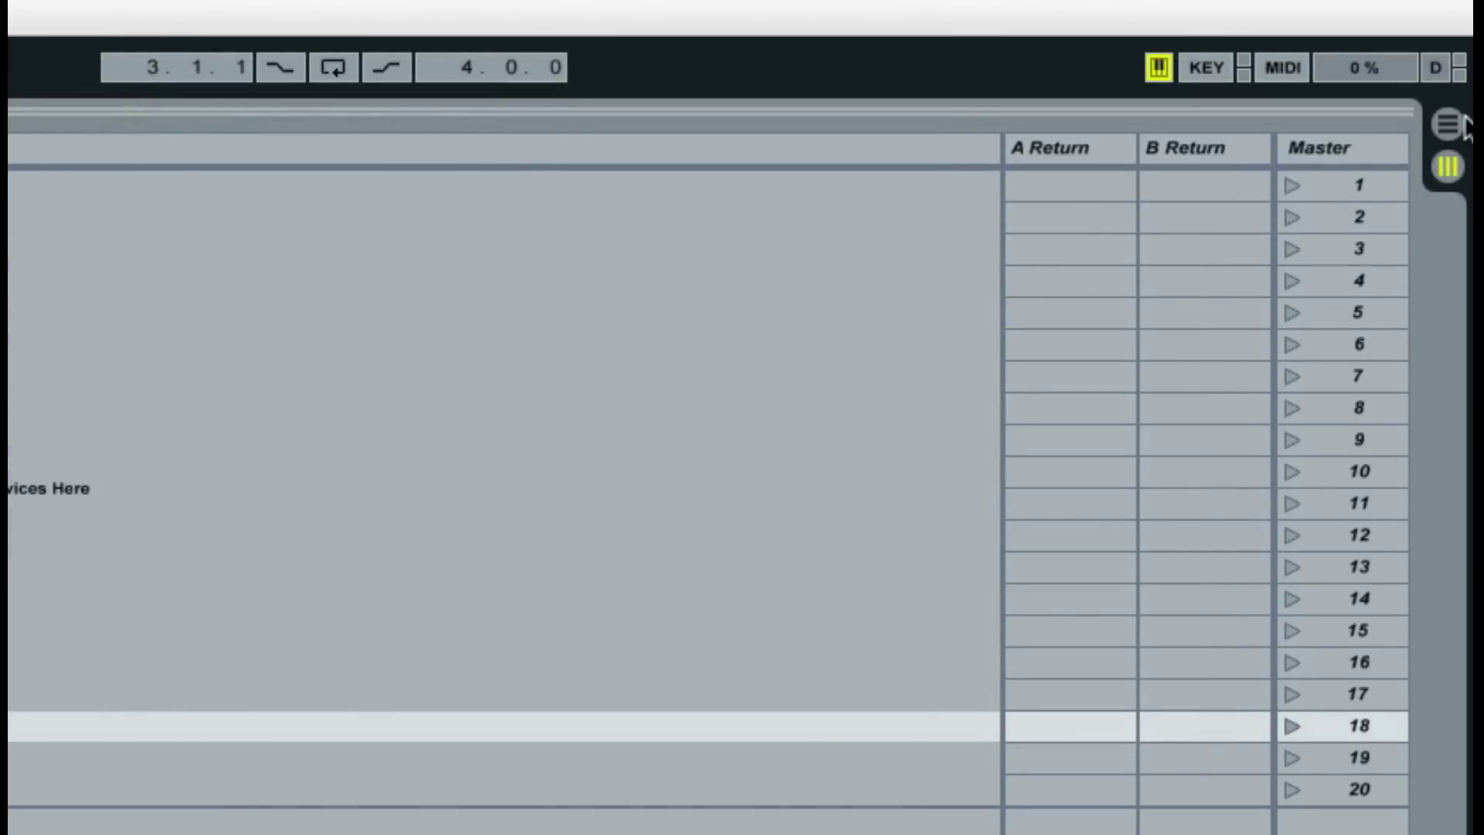
{"action": "left_click", "coordinate": [1457, 125]}
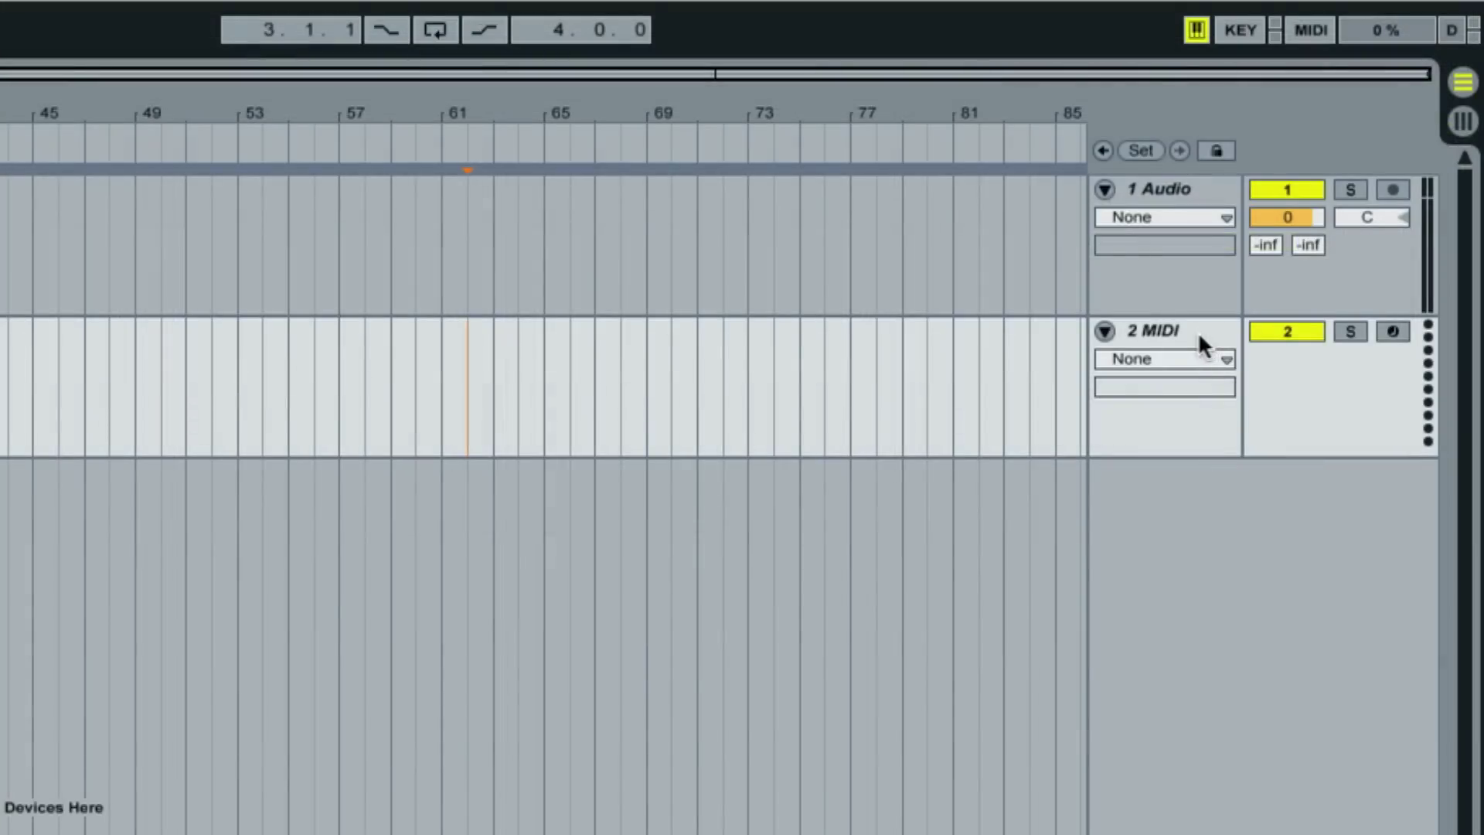
Step: Delete the 2 MIDI track and duplicate 1 Audio into four audio tracks
{"action": "left_click", "coordinate": [1174, 329]}
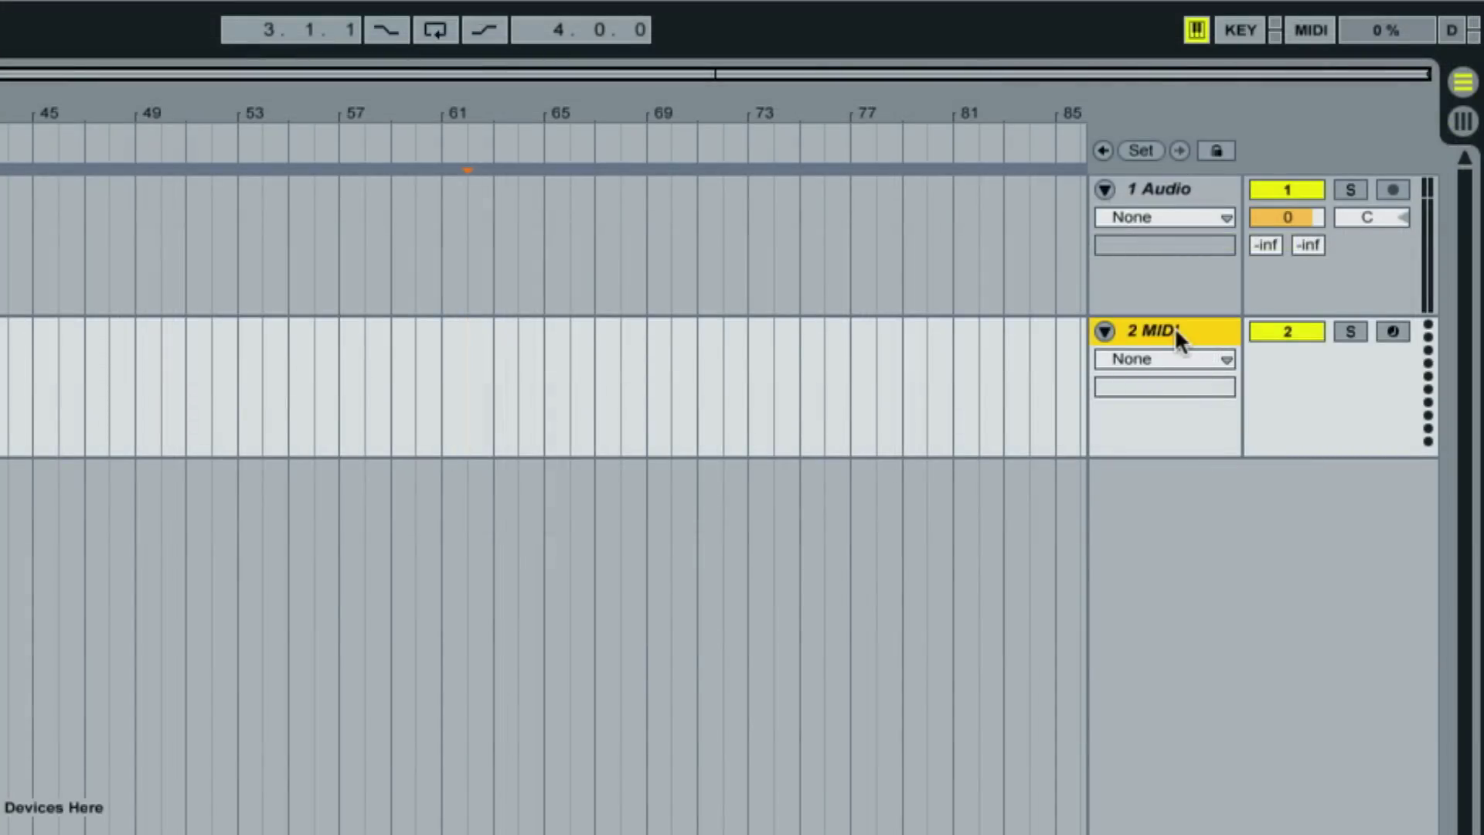
{"action": "key", "text": "Delete"}
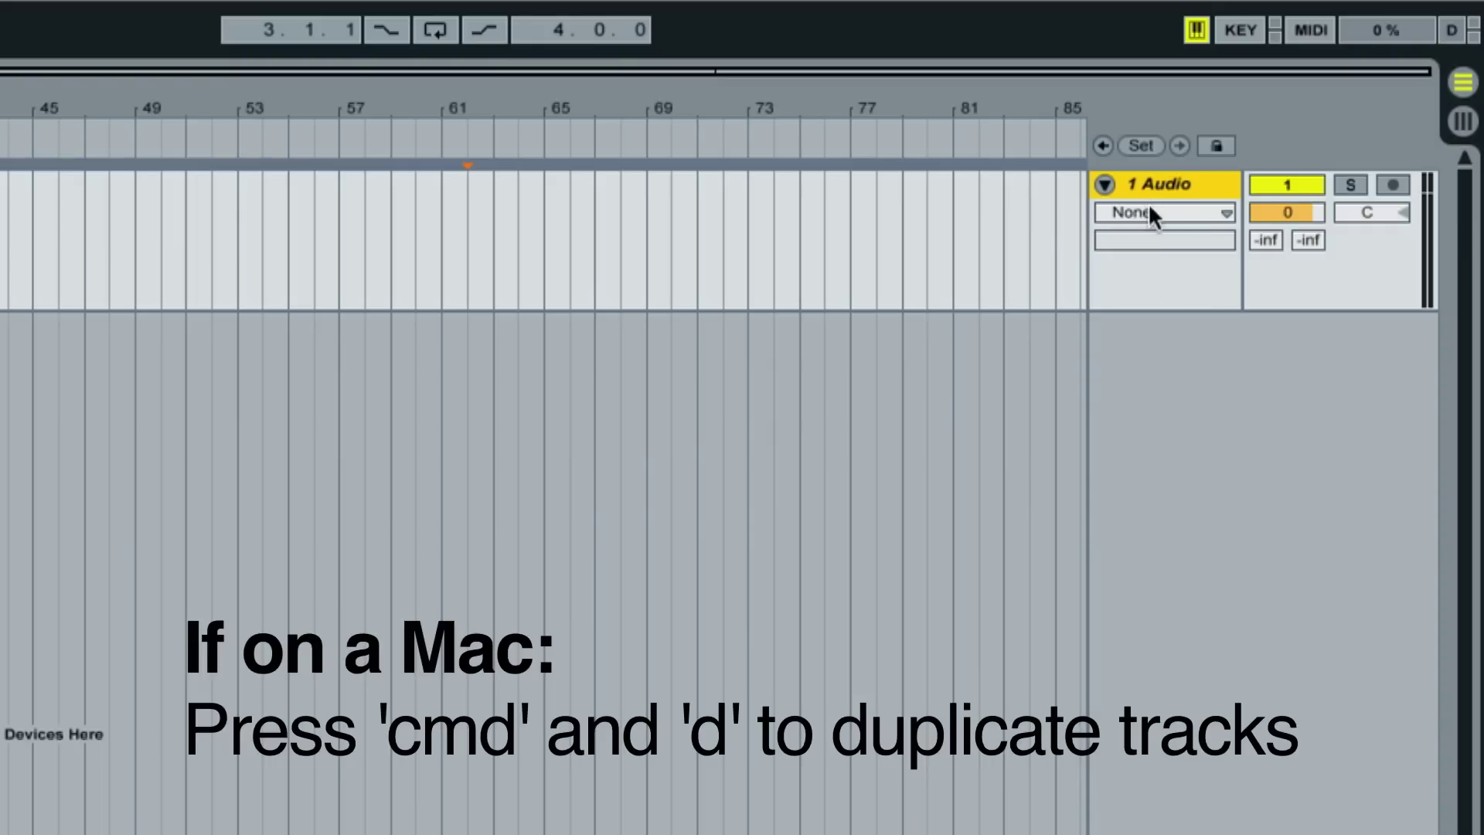
{"action": "key", "text": "ctrl+d"}
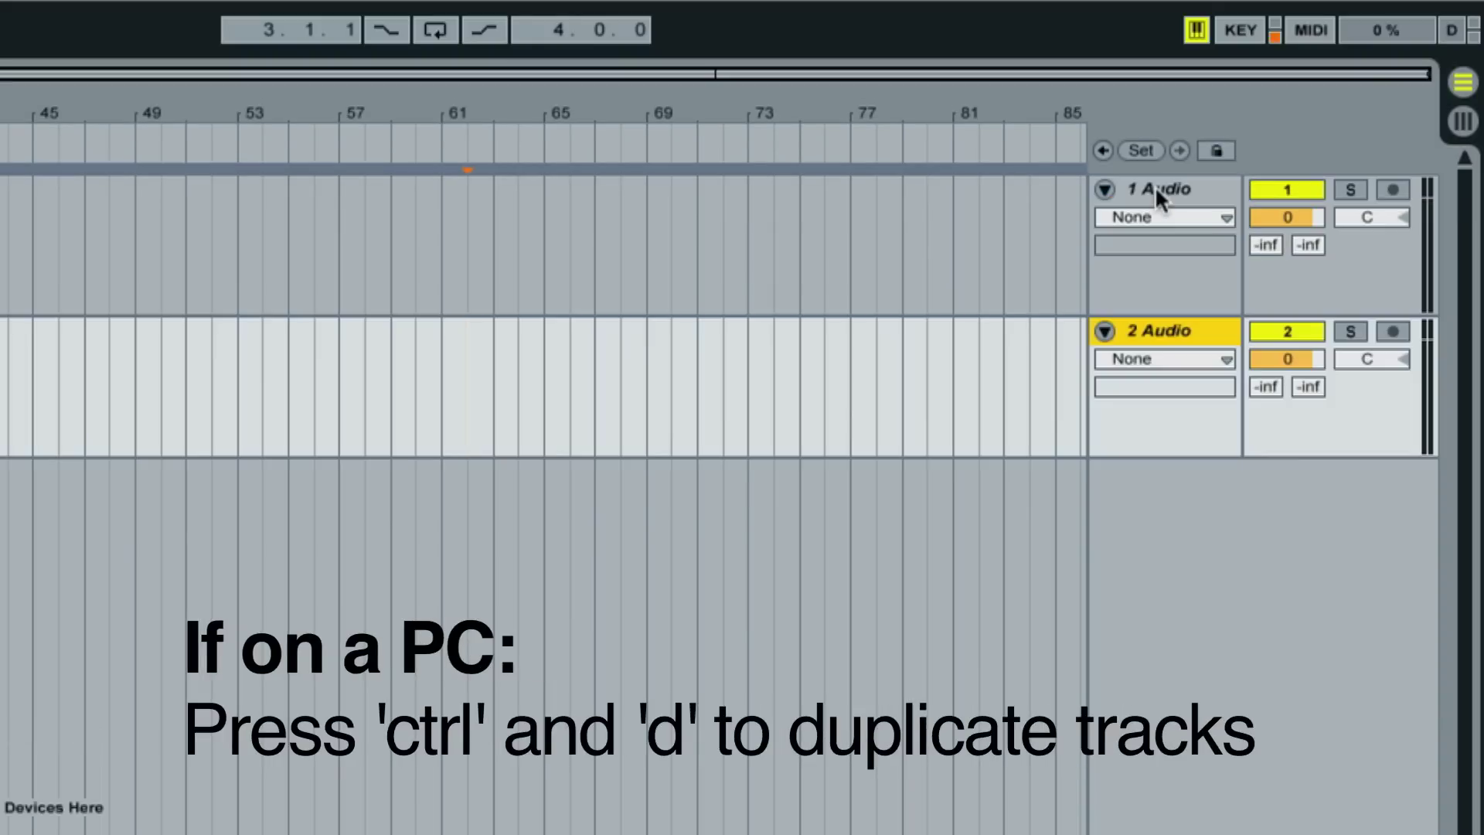
{"action": "key", "text": "ctrl+d"}
{"action": "key", "text": "ctrl+d"}
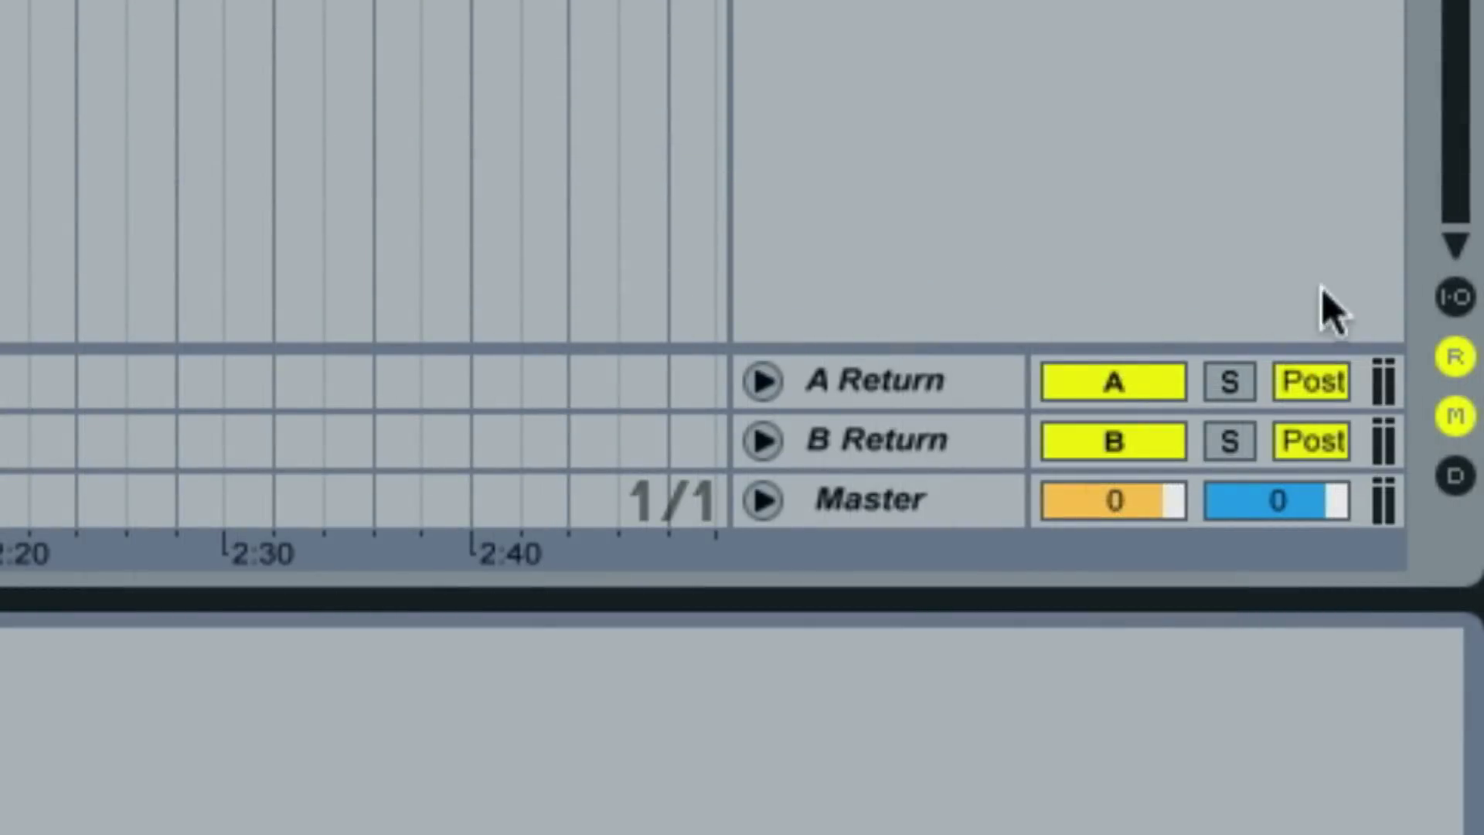
Step: Show In/Out routing and change the audio tracks' input channel from 1/2 to 1
{"action": "left_click", "coordinate": [1456, 298]}
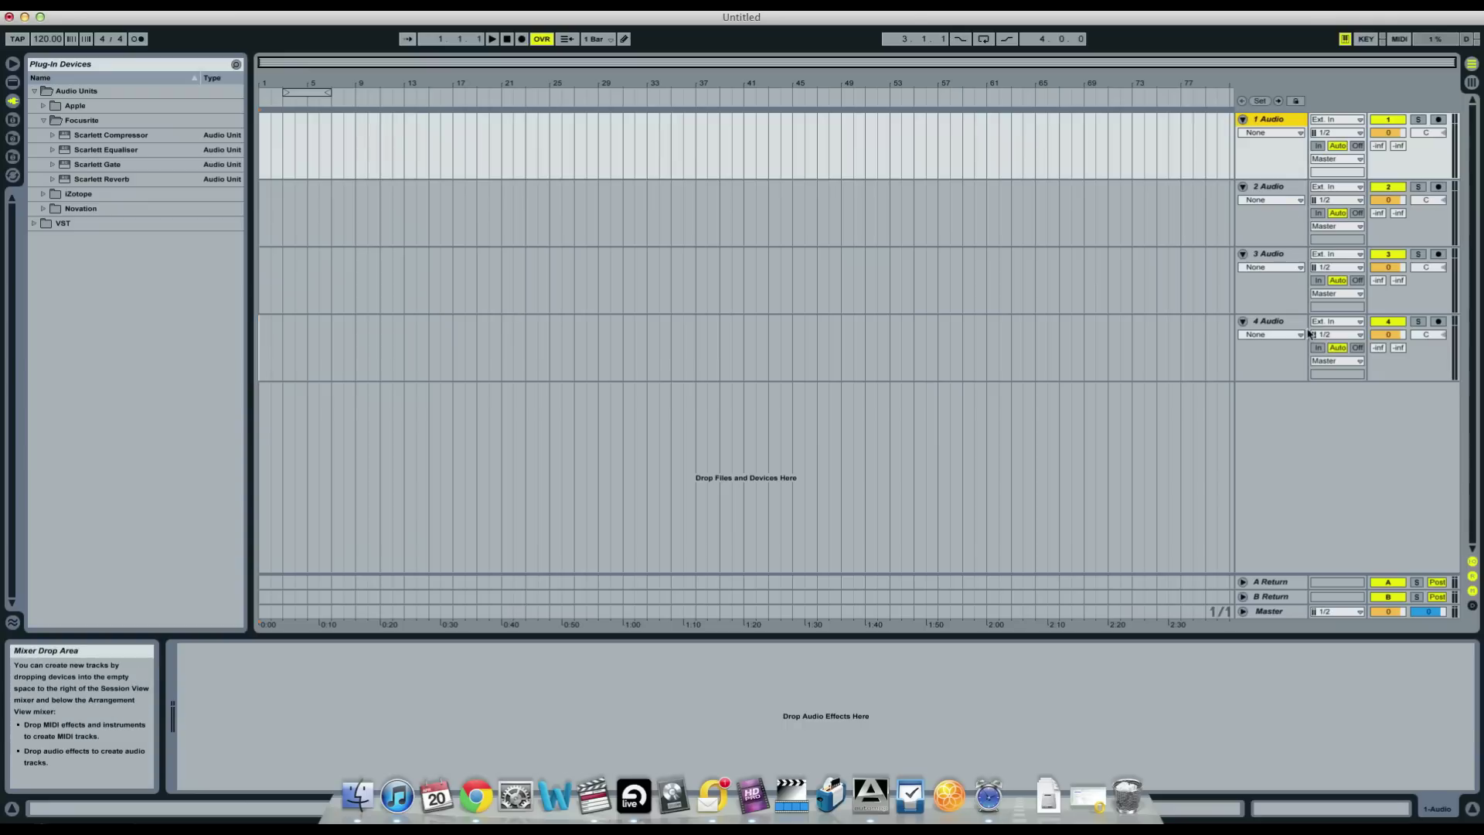
{"action": "left_click", "coordinate": [1360, 135]}
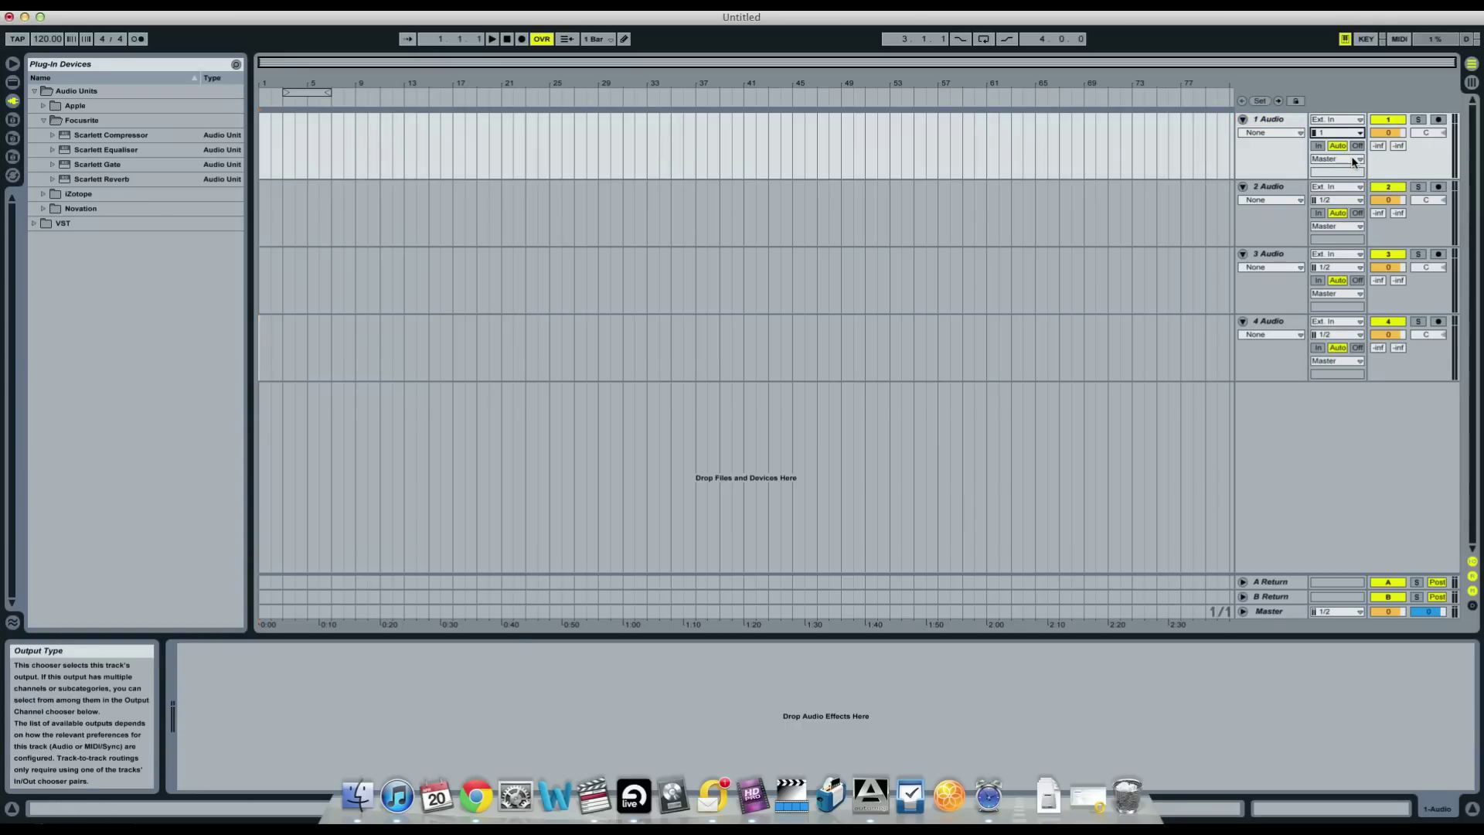
{"action": "left_click", "coordinate": [1348, 200]}
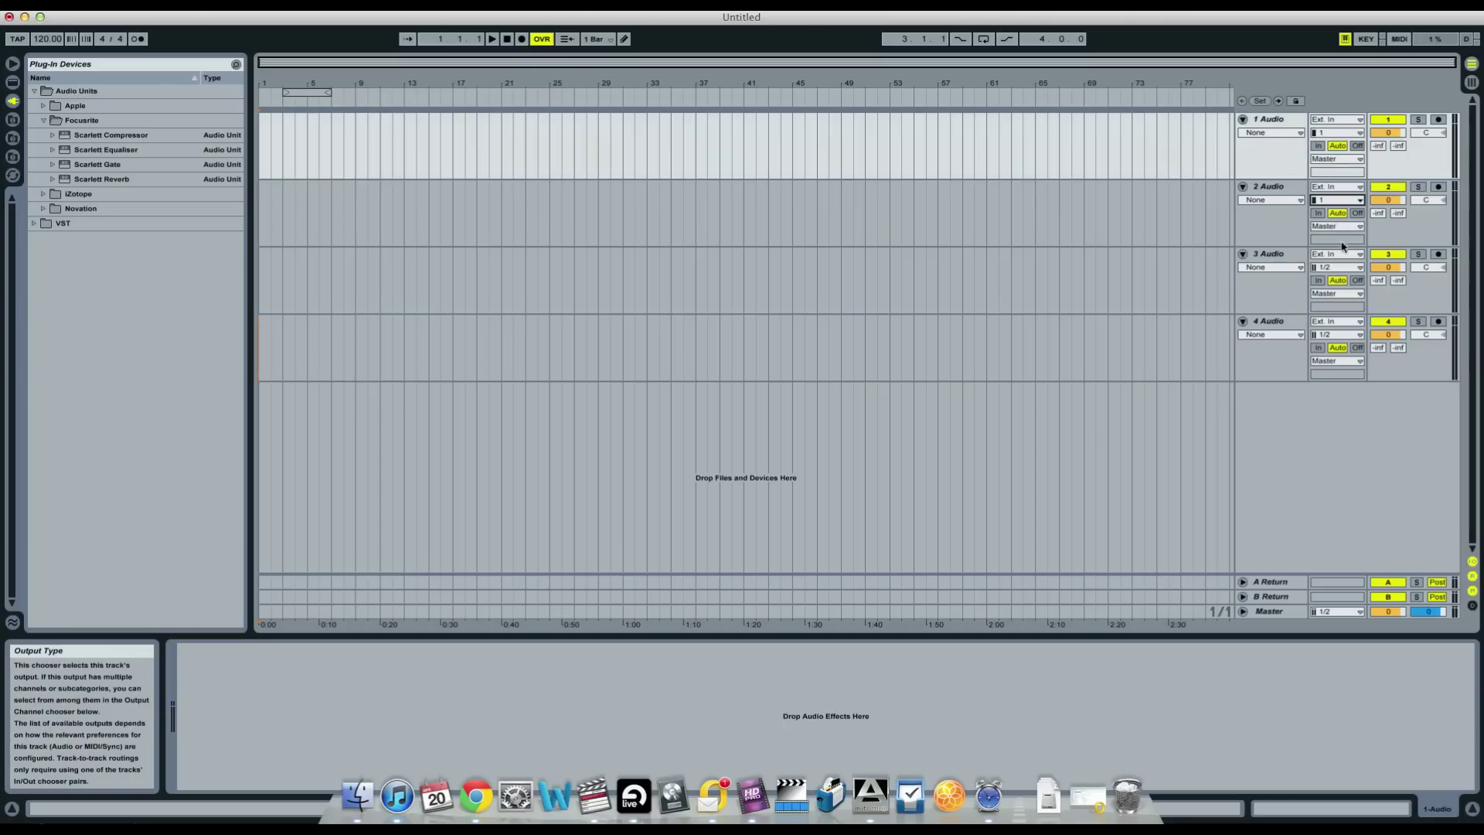
{"action": "left_click", "coordinate": [1337, 335]}
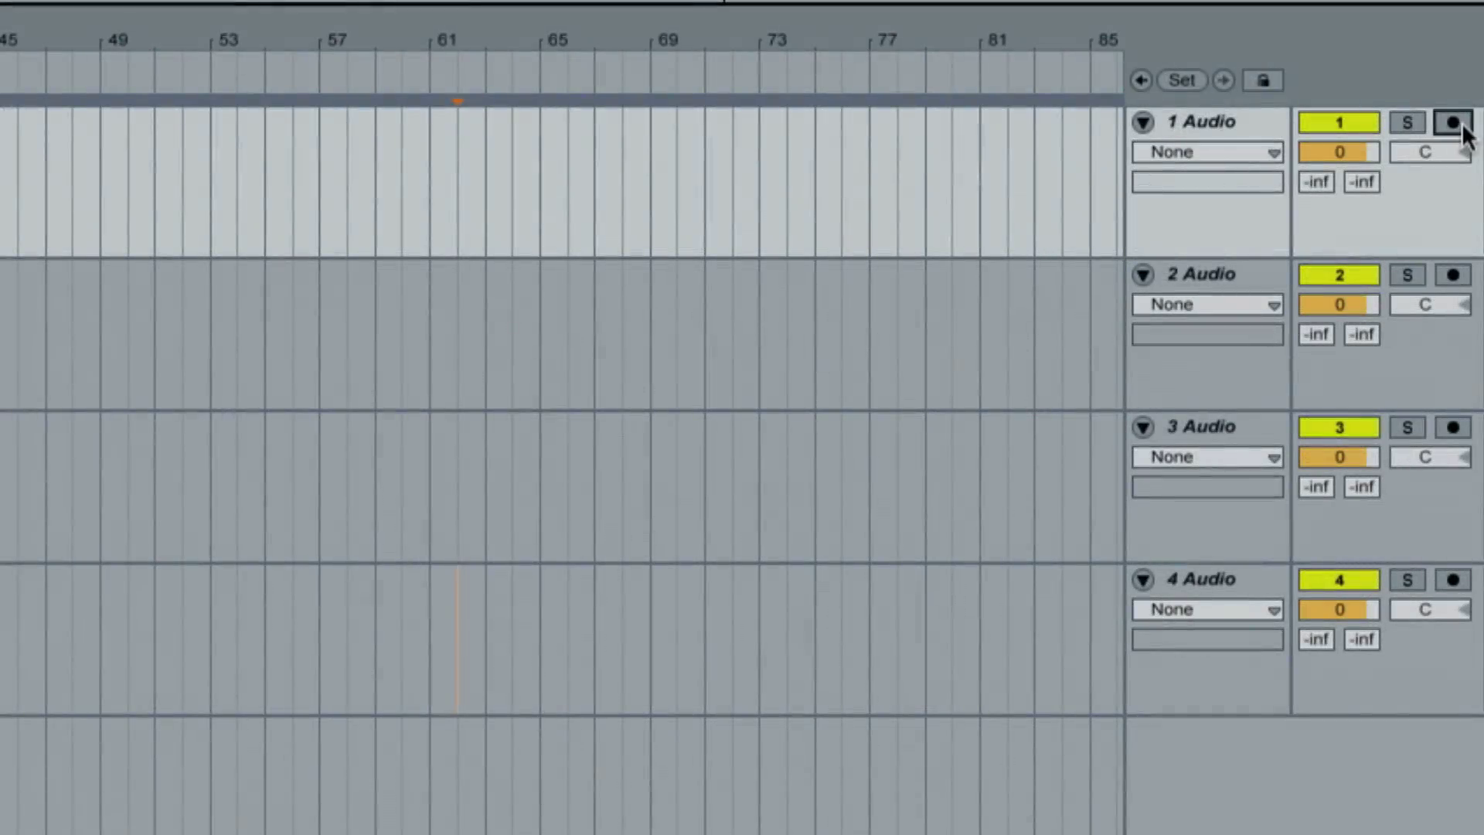
Step: Arm tracks 1 and 3 for recording new takes
{"action": "left_click", "coordinate": [1453, 123]}
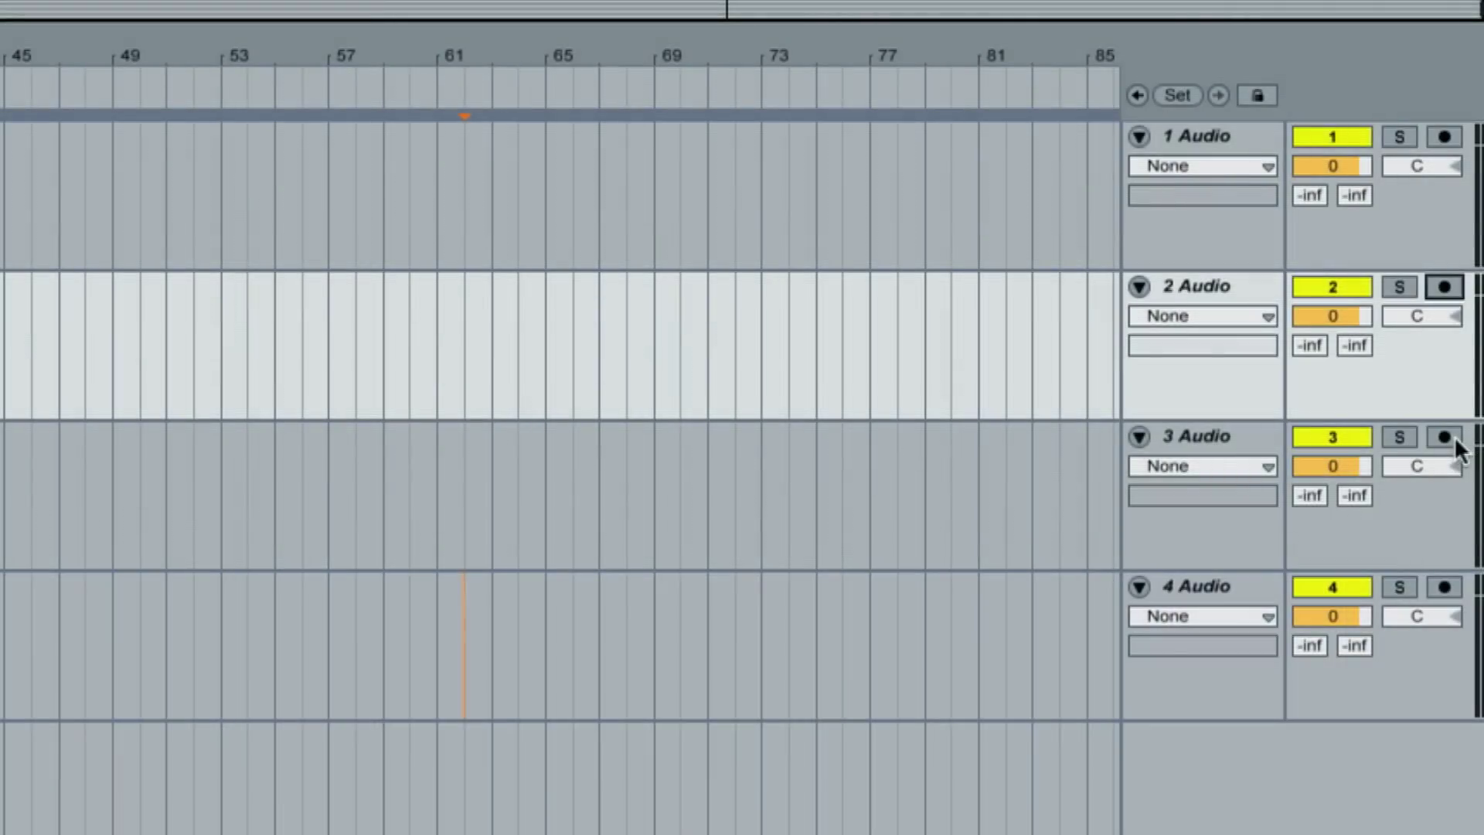
{"action": "left_click", "coordinate": [1453, 436]}
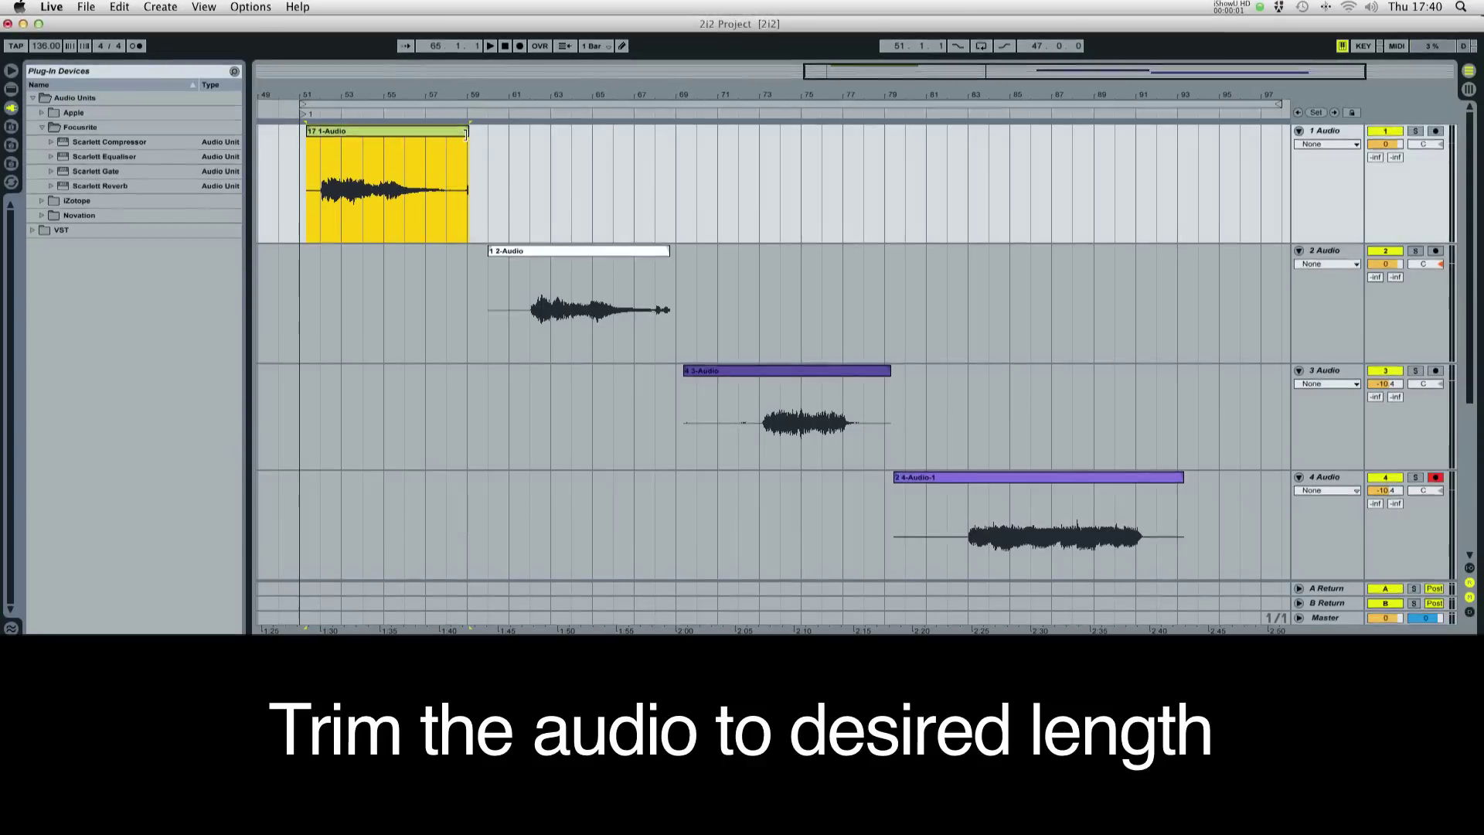
Step: Trim both ends of the 1-Audio, 2-Audio and 3-Audio clips to short phrases
{"action": "left_click_drag", "start_coordinate": [316, 133], "coordinate": [322, 132]}
{"action": "left_click_drag", "start_coordinate": [467, 131], "coordinate": [403, 133]}
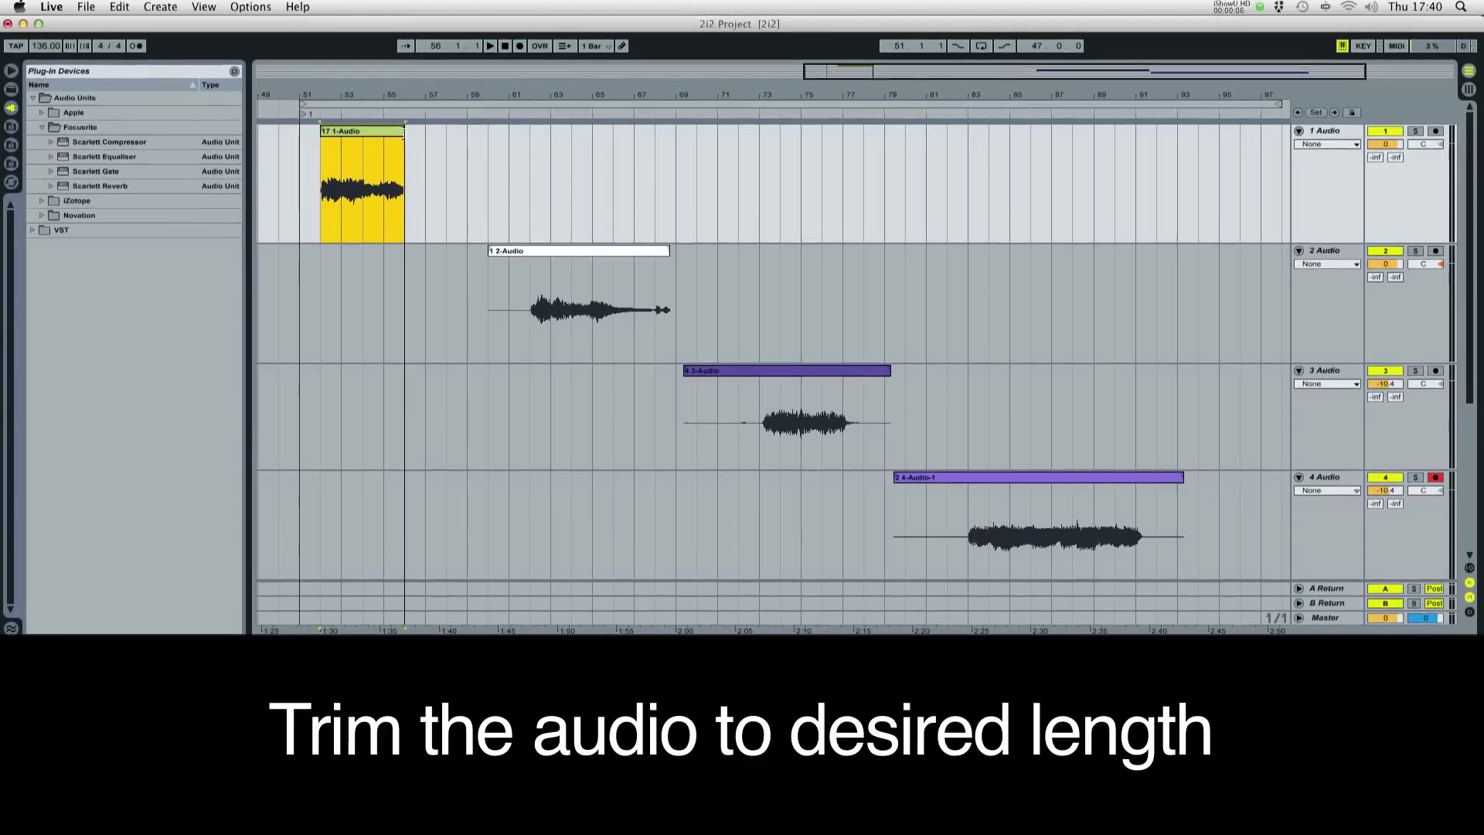
{"action": "left_click_drag", "start_coordinate": [500, 279], "coordinate": [530, 280]}
{"action": "left_click_drag", "start_coordinate": [665, 255], "coordinate": [613, 252]}
{"action": "left_click_drag", "start_coordinate": [684, 373], "coordinate": [759, 373]}
{"action": "left_click_drag", "start_coordinate": [888, 370], "coordinate": [841, 371]}
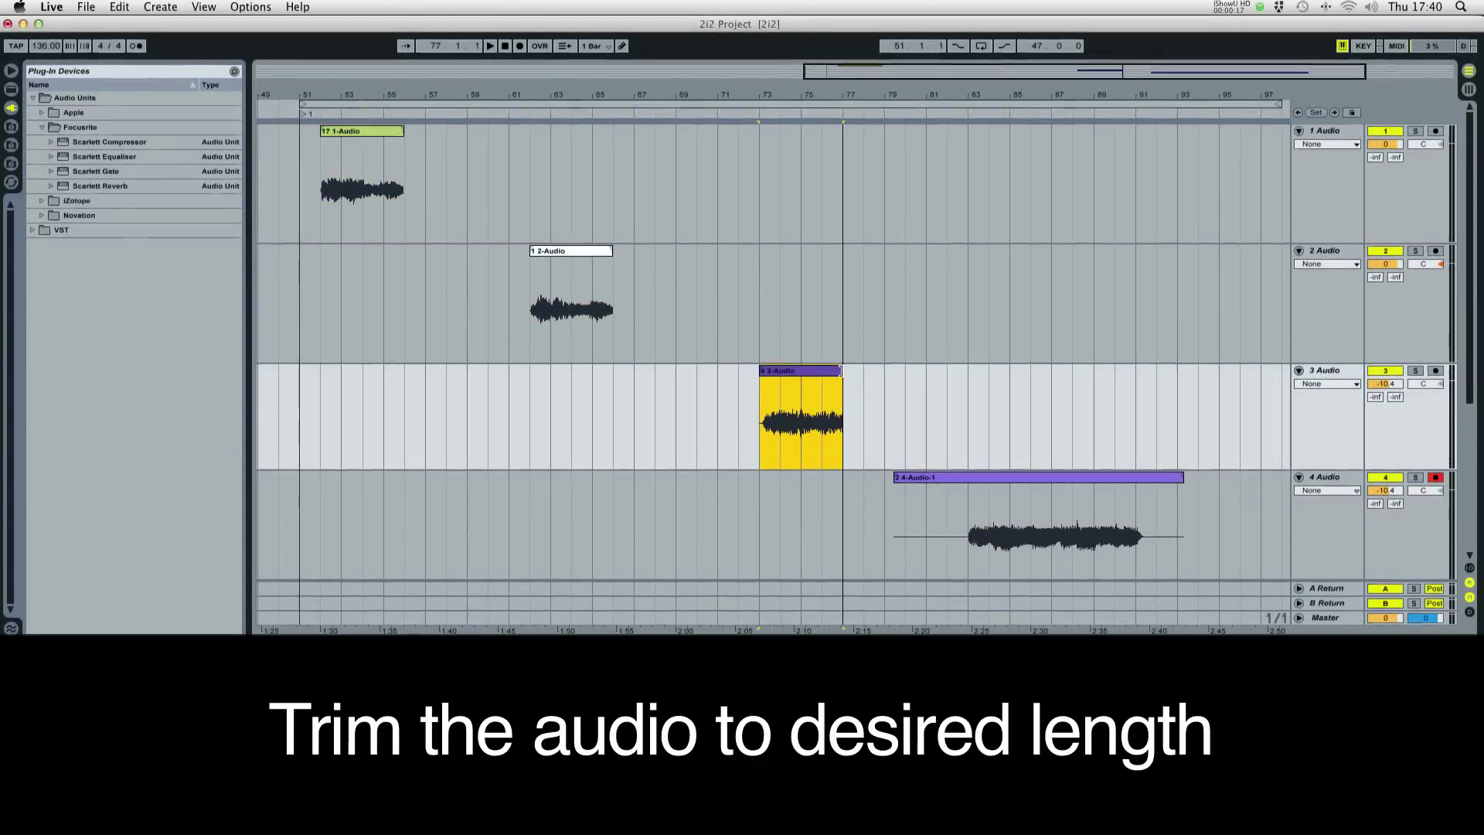
Step: Trim the 4-Audio-1 clip and move it and the 2-Audio clip onto track 3
{"action": "left_click_drag", "start_coordinate": [894, 480], "coordinate": [968, 479]}
{"action": "left_click_drag", "start_coordinate": [1180, 475], "coordinate": [966, 371]}
{"action": "left_click_drag", "start_coordinate": [590, 287], "coordinate": [673, 407]}
Step: Duplicate the 1-Audio clip into a repeating run along track 1
{"action": "left_click", "coordinate": [372, 133]}
{"action": "key", "text": "super+d"}
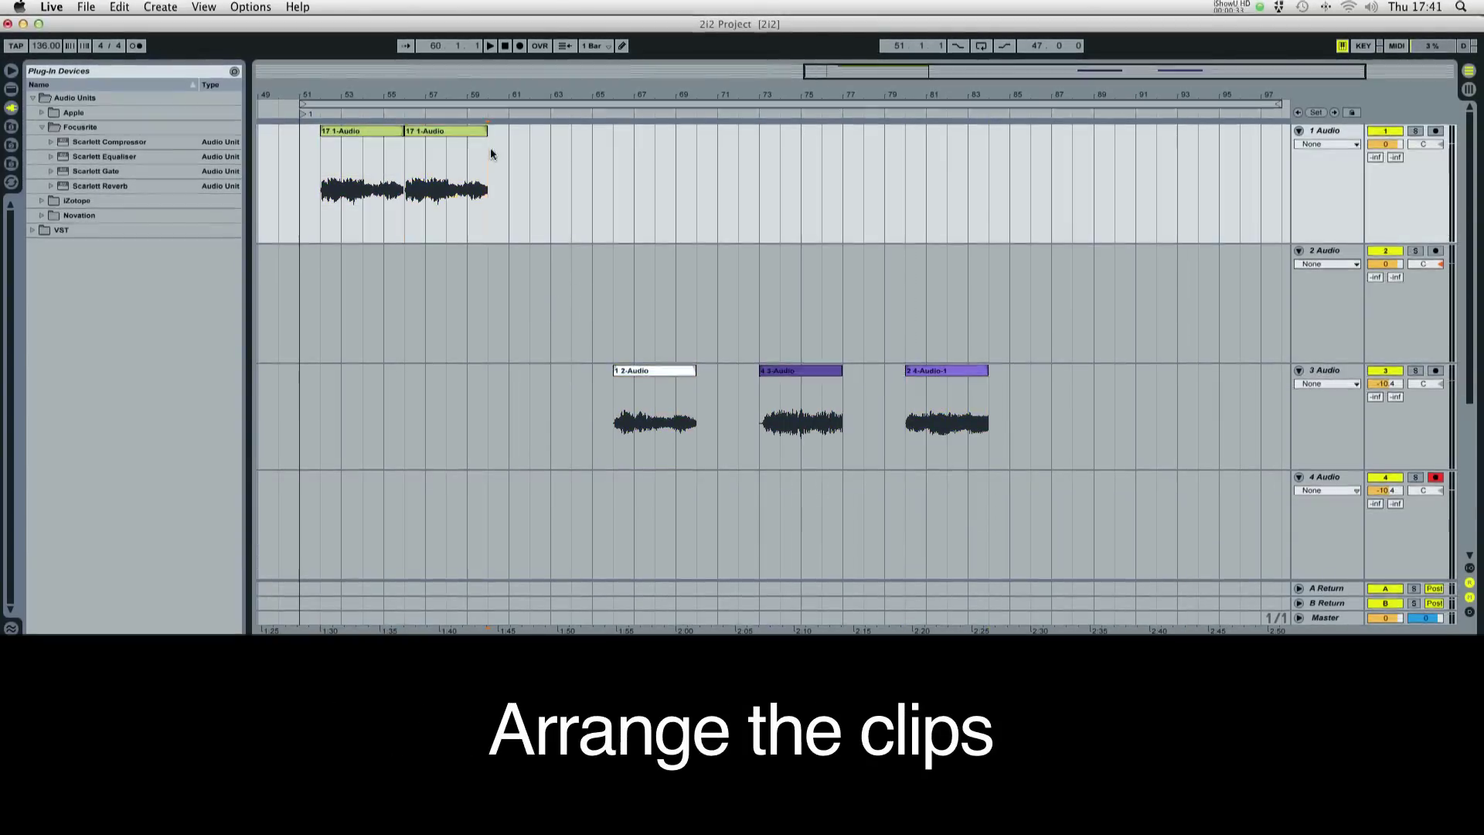
{"action": "key", "text": "super+d"}
{"action": "key", "text": "super+d"}
{"action": "key", "text": "super+d"}
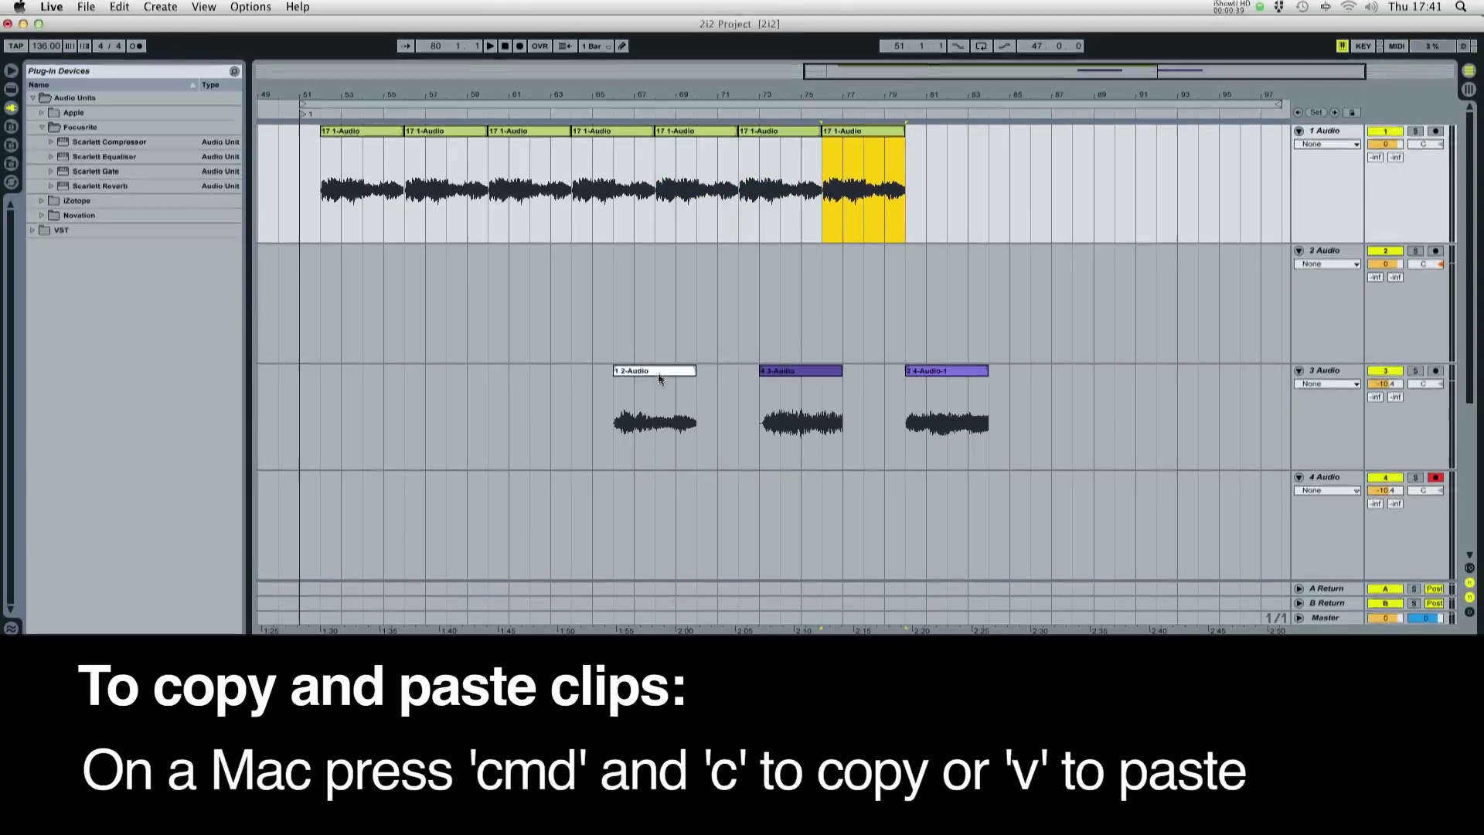
Step: Move the 2-Audio clip to track 2 at bar 55 and chain copies after it
{"action": "left_click_drag", "start_coordinate": [680, 373], "coordinate": [471, 253]}
{"action": "key", "text": "super+c"}
{"action": "key", "text": "super+v"}
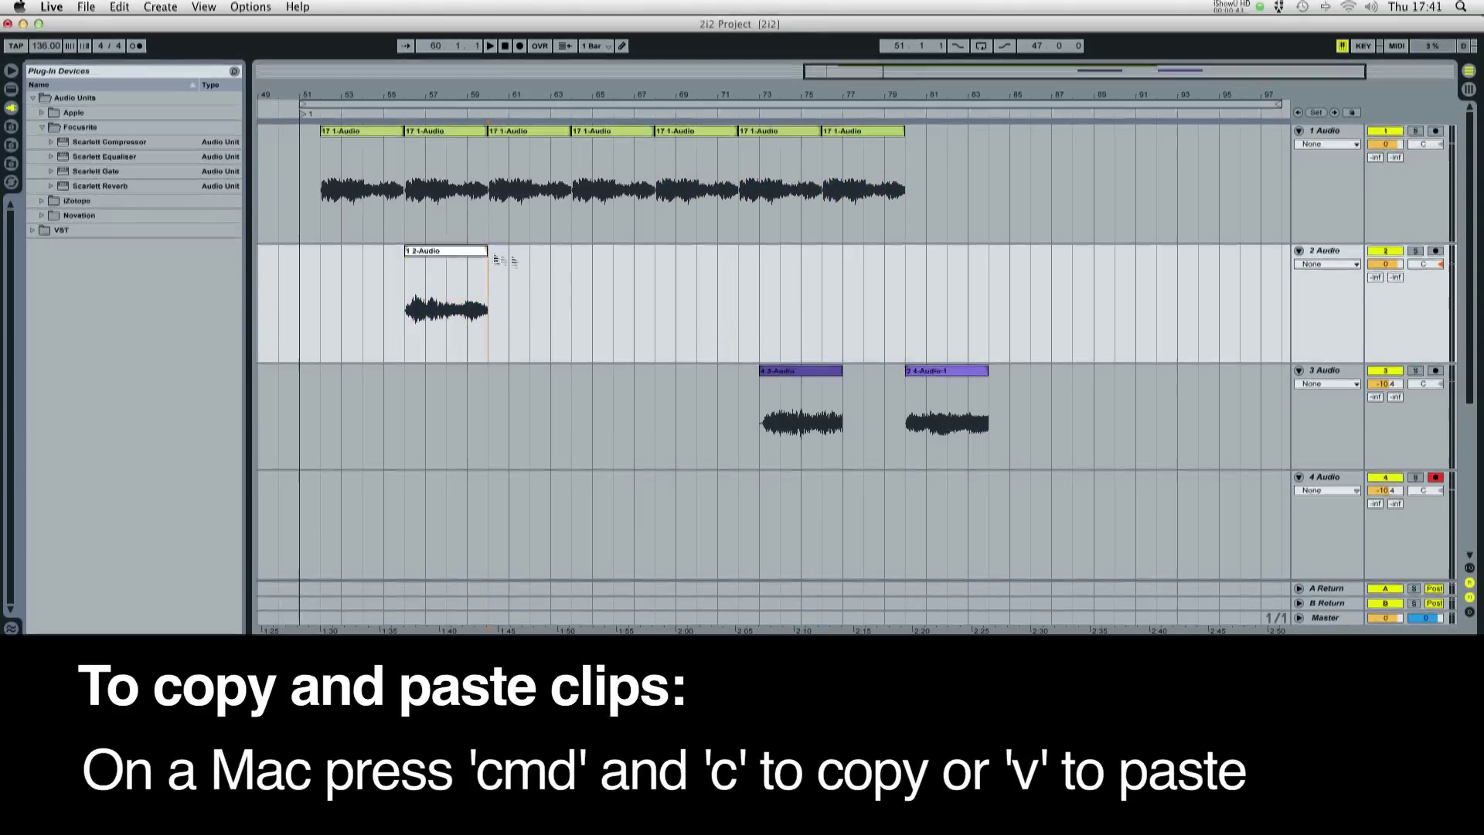
{"action": "key", "text": "super+v"}
{"action": "key", "text": "super+v"}
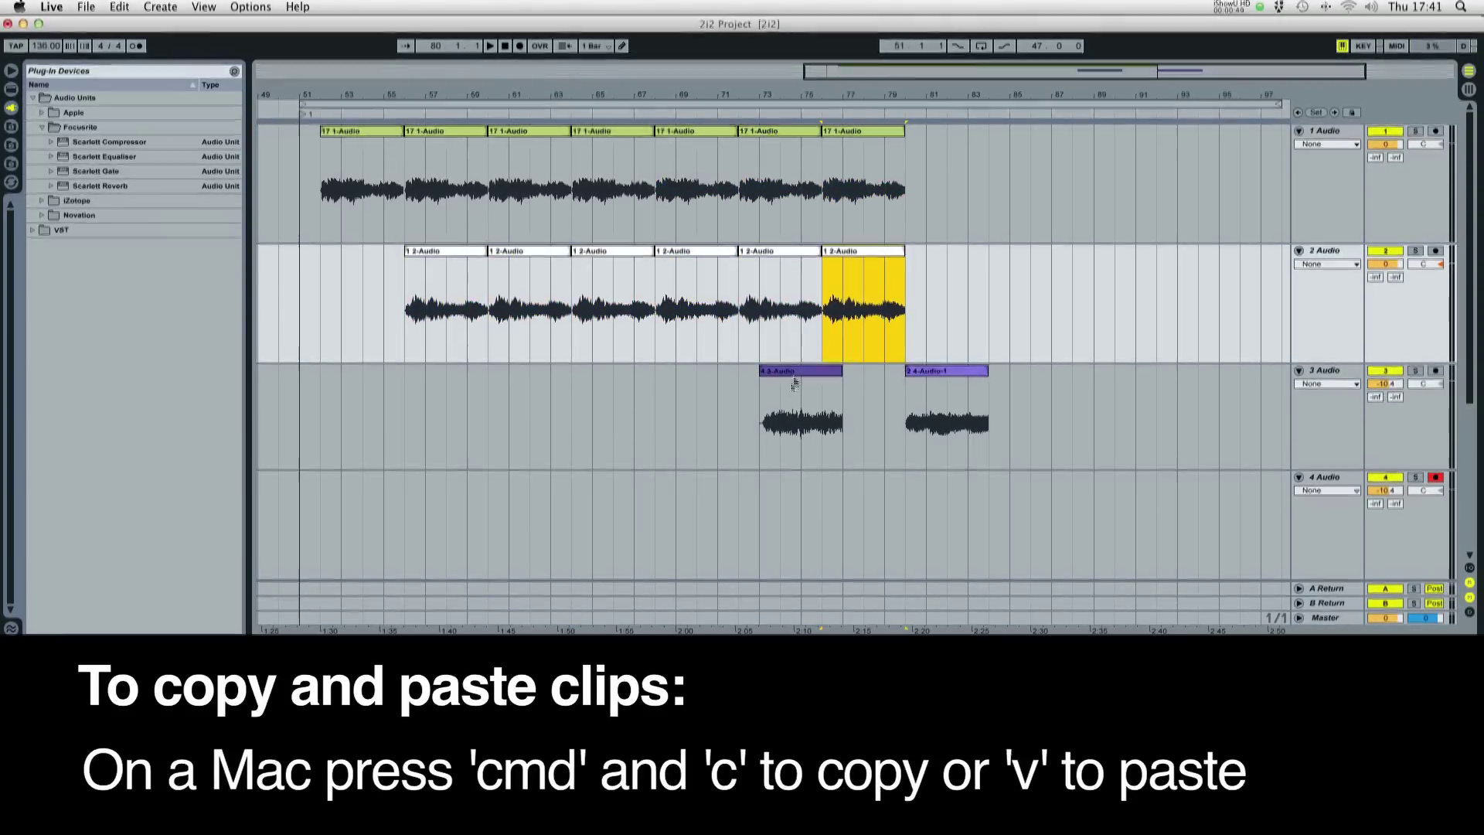
Step: Place 4-Audio-1 at bar 61 on track 3 with repeated copies, and move 3-Audio to track 4
{"action": "left_click", "coordinate": [942, 372]}
{"action": "left_click_drag", "start_coordinate": [942, 373], "coordinate": [525, 372]}
{"action": "left_click_drag", "start_coordinate": [795, 373], "coordinate": [796, 479]}
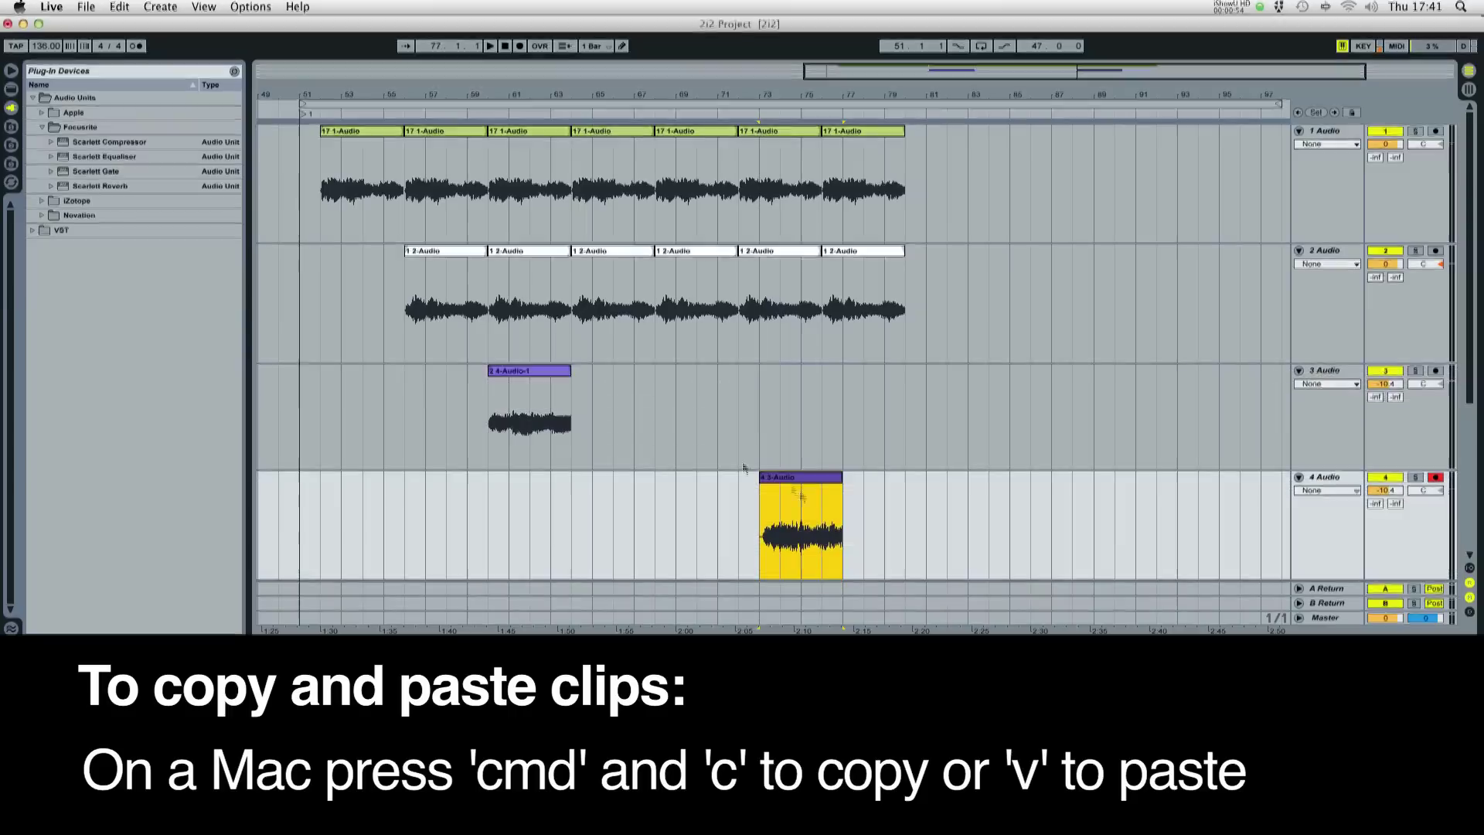
{"action": "left_click", "coordinate": [515, 374]}
{"action": "key", "text": "super+c"}
{"action": "key", "text": "super+v"}
{"action": "key", "text": "super+v"}
Step: Shift the 3-Audio clip earlier on track 4 and paste repeated copies along it
{"action": "key", "text": "super+v"}
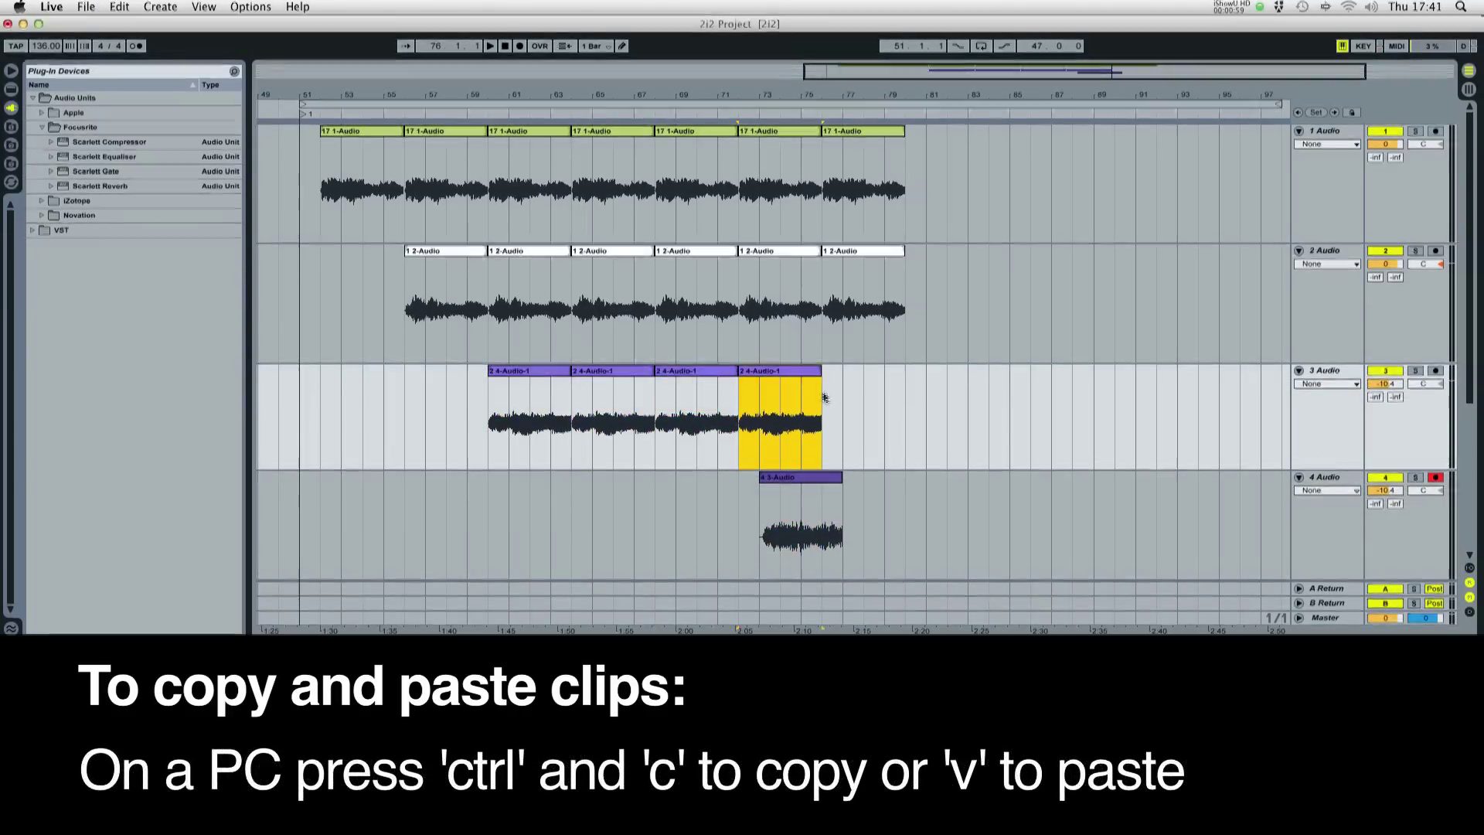
{"action": "key", "text": "super+v"}
{"action": "left_click_drag", "start_coordinate": [793, 479], "coordinate": [605, 480]}
{"action": "key", "text": "super+c"}
{"action": "key", "text": "super+v"}
{"action": "key", "text": "super+v"}
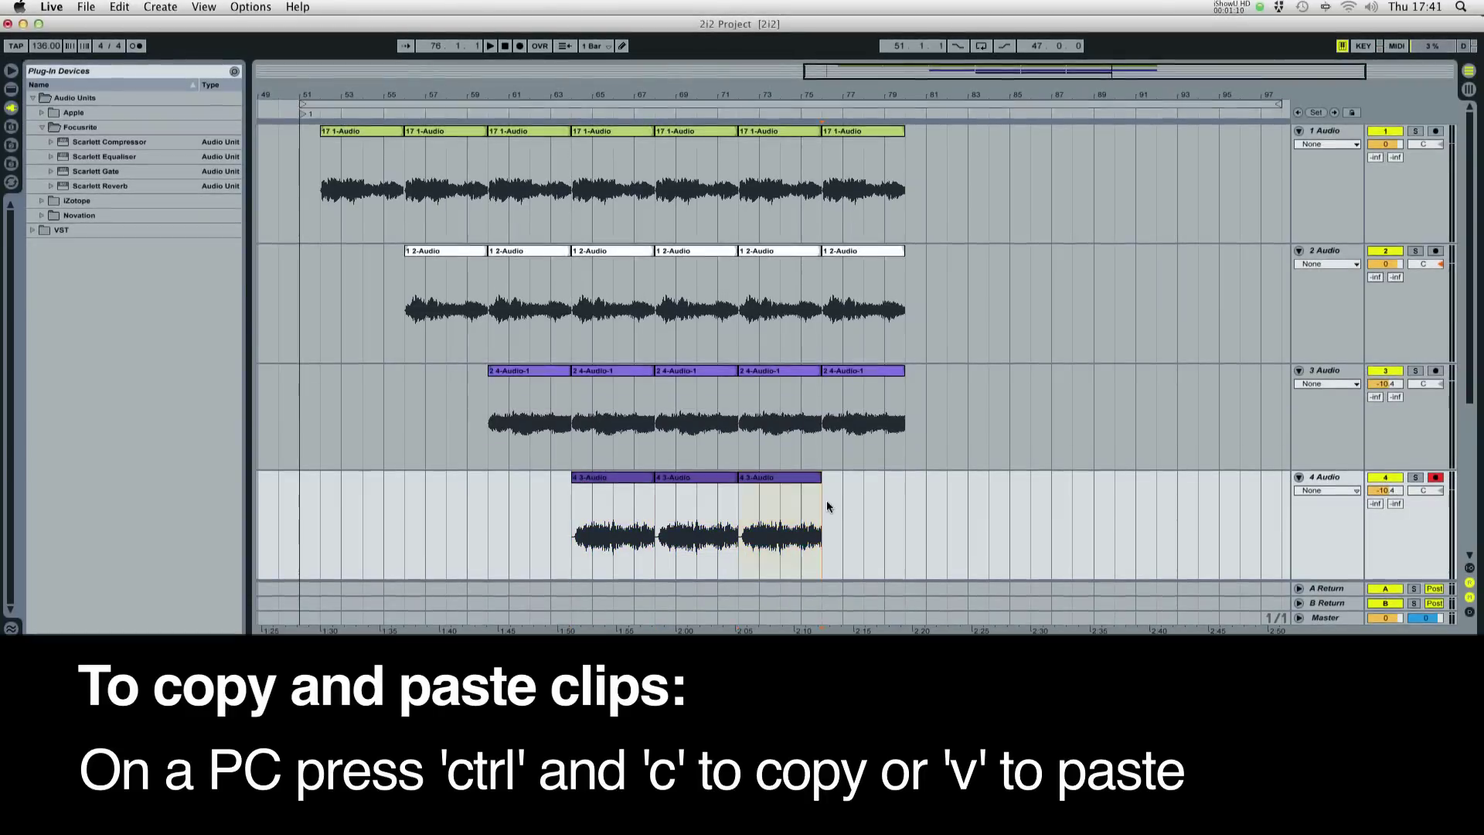
{"action": "key", "text": "super+v"}
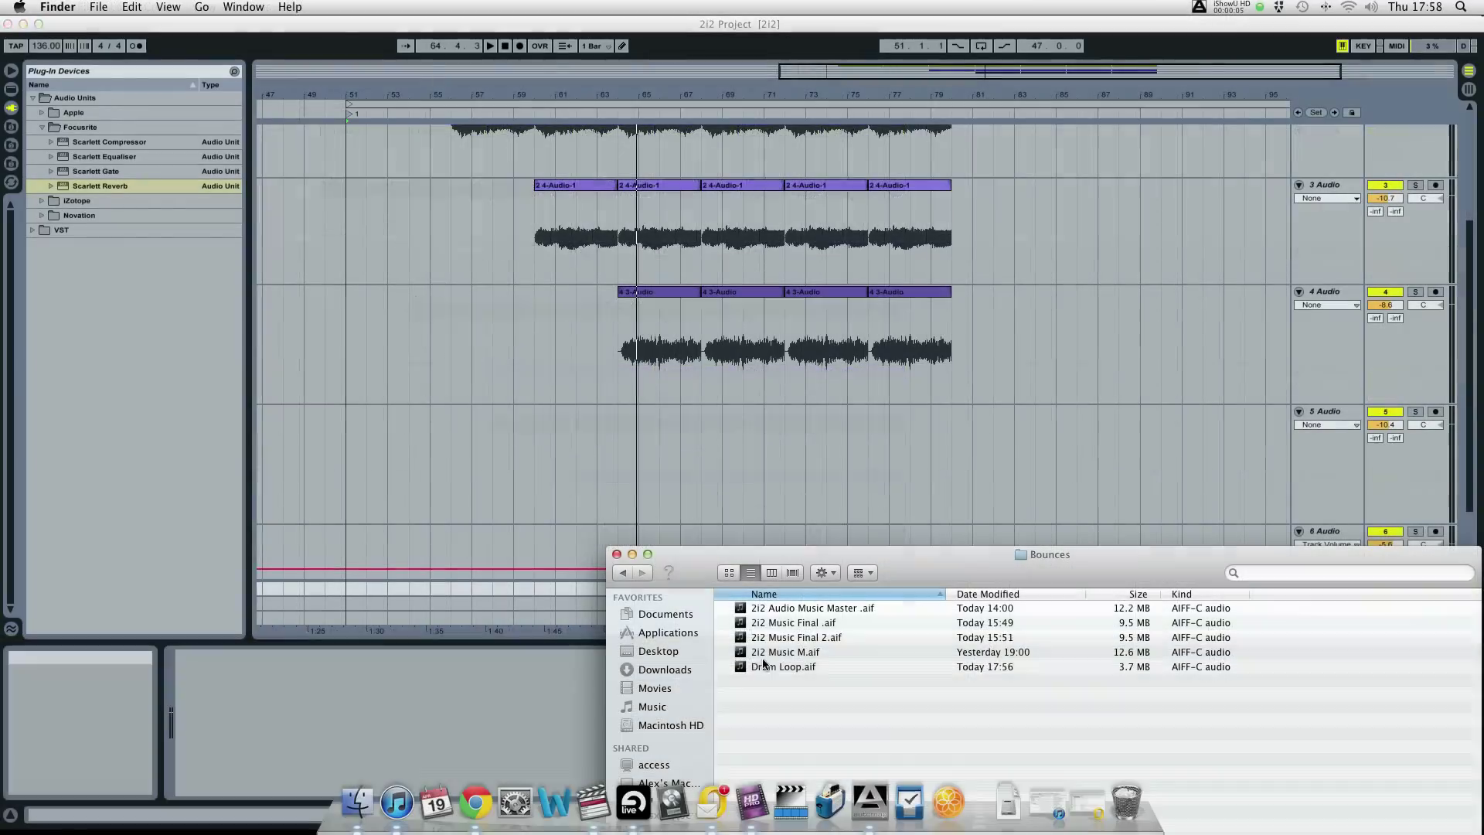
Step: Place Drum Loop.aif on track 5 and copy the clip to bar 72
{"action": "left_click_drag", "start_coordinate": [777, 666], "coordinate": [620, 472]}
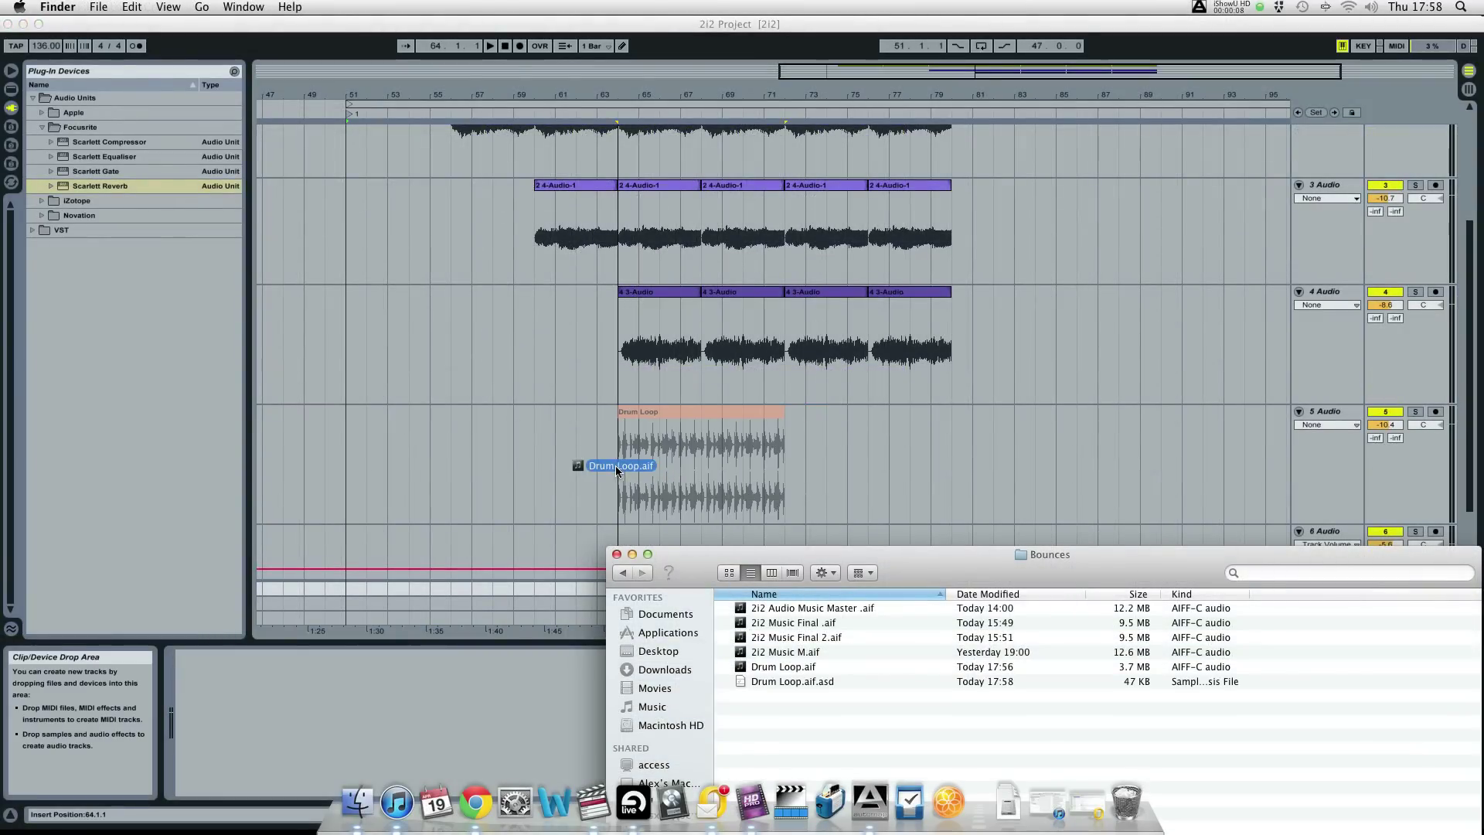
{"action": "left_click_drag", "start_coordinate": [617, 469], "coordinate": [616, 470]}
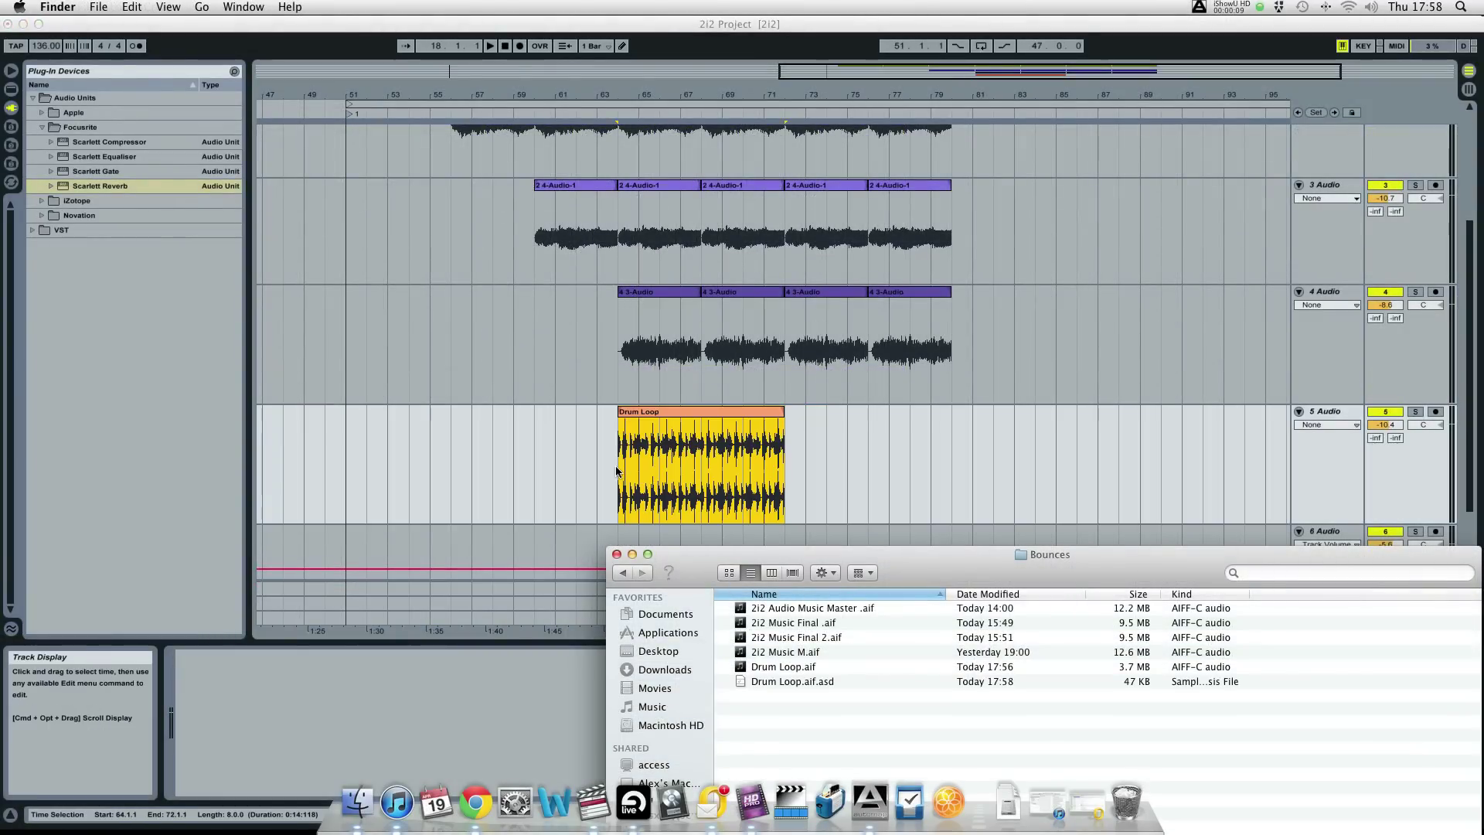
{"action": "left_click", "coordinate": [672, 412]}
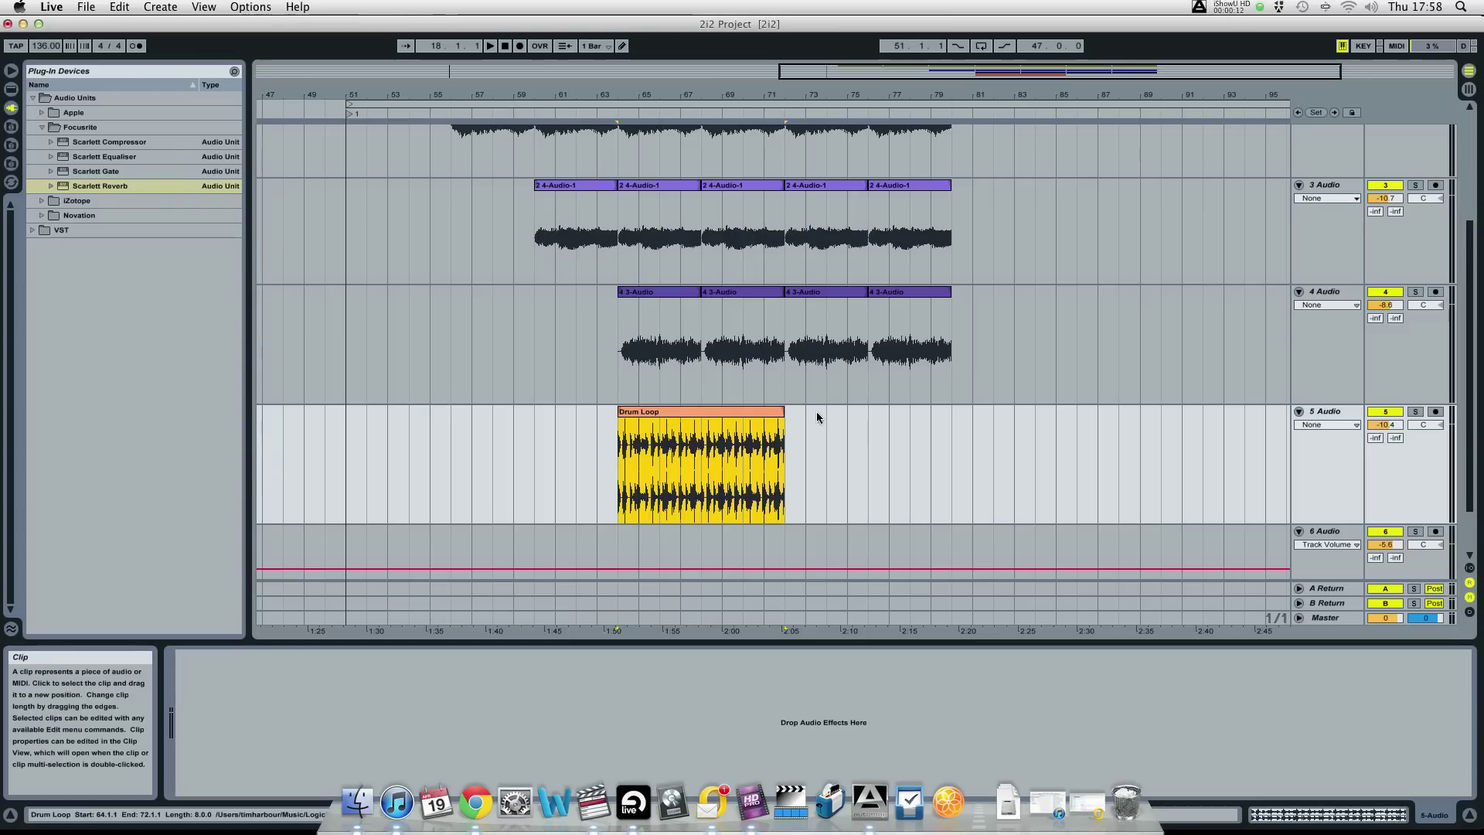
{"action": "left_click_drag", "start_coordinate": [693, 415], "coordinate": [865, 410]}
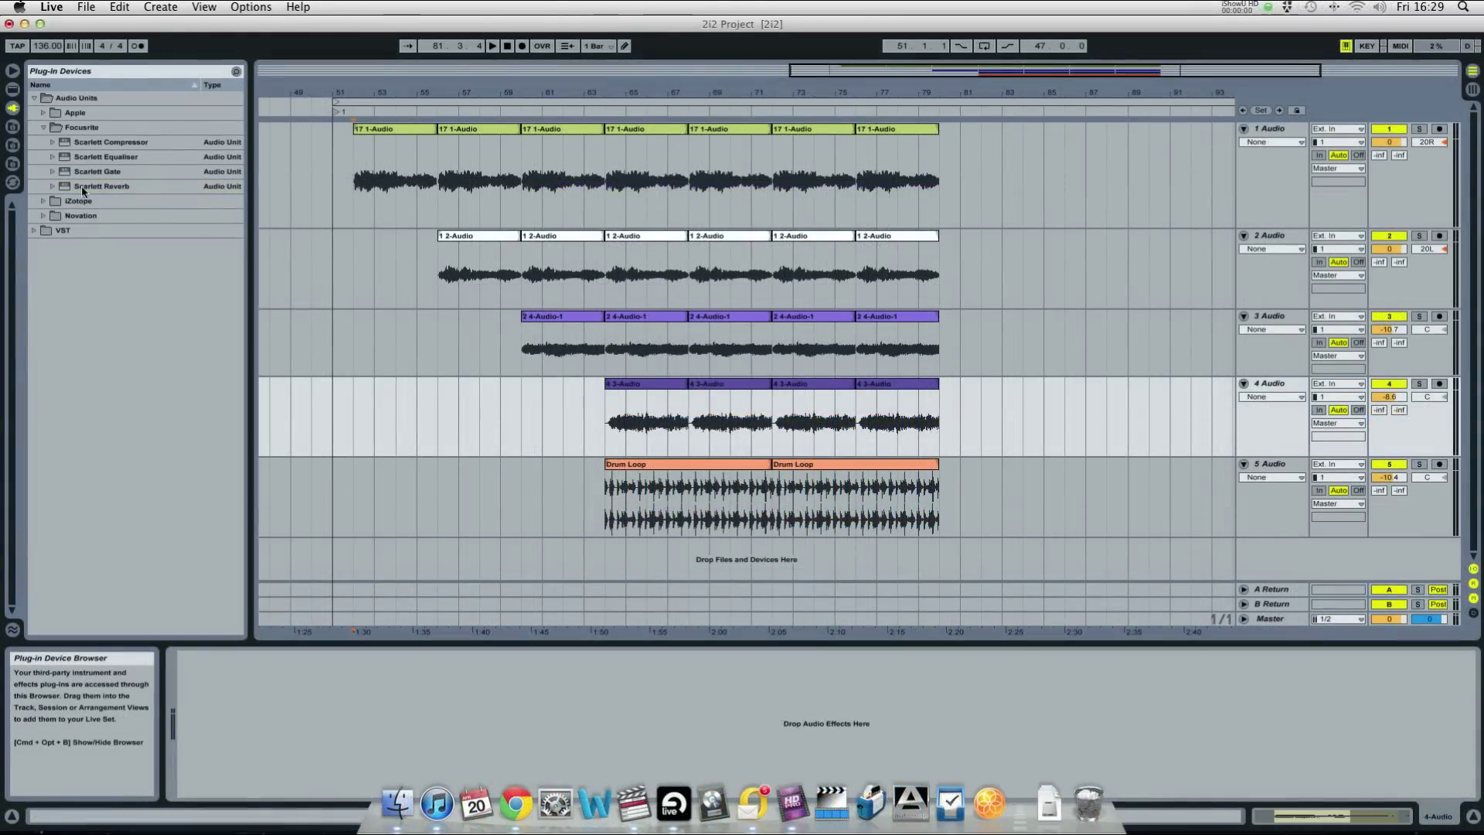
Step: Add the Focusrite Scarlett Reverb plug-in to track 4's device chain
{"action": "left_click", "coordinate": [81, 186]}
{"action": "left_click_drag", "start_coordinate": [83, 190], "coordinate": [313, 278]}
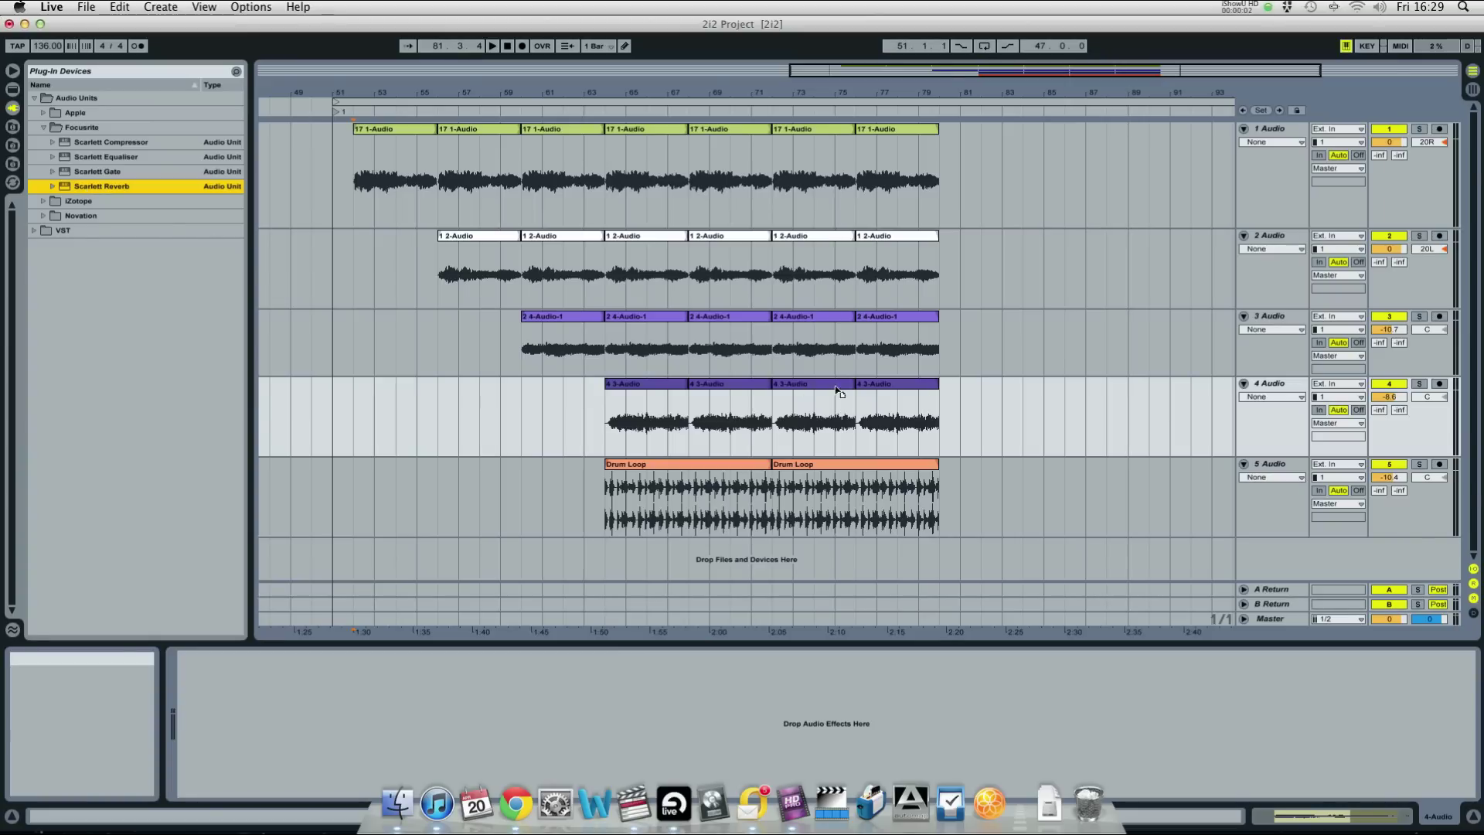
{"action": "left_click_drag", "start_coordinate": [998, 405], "coordinate": [997, 404]}
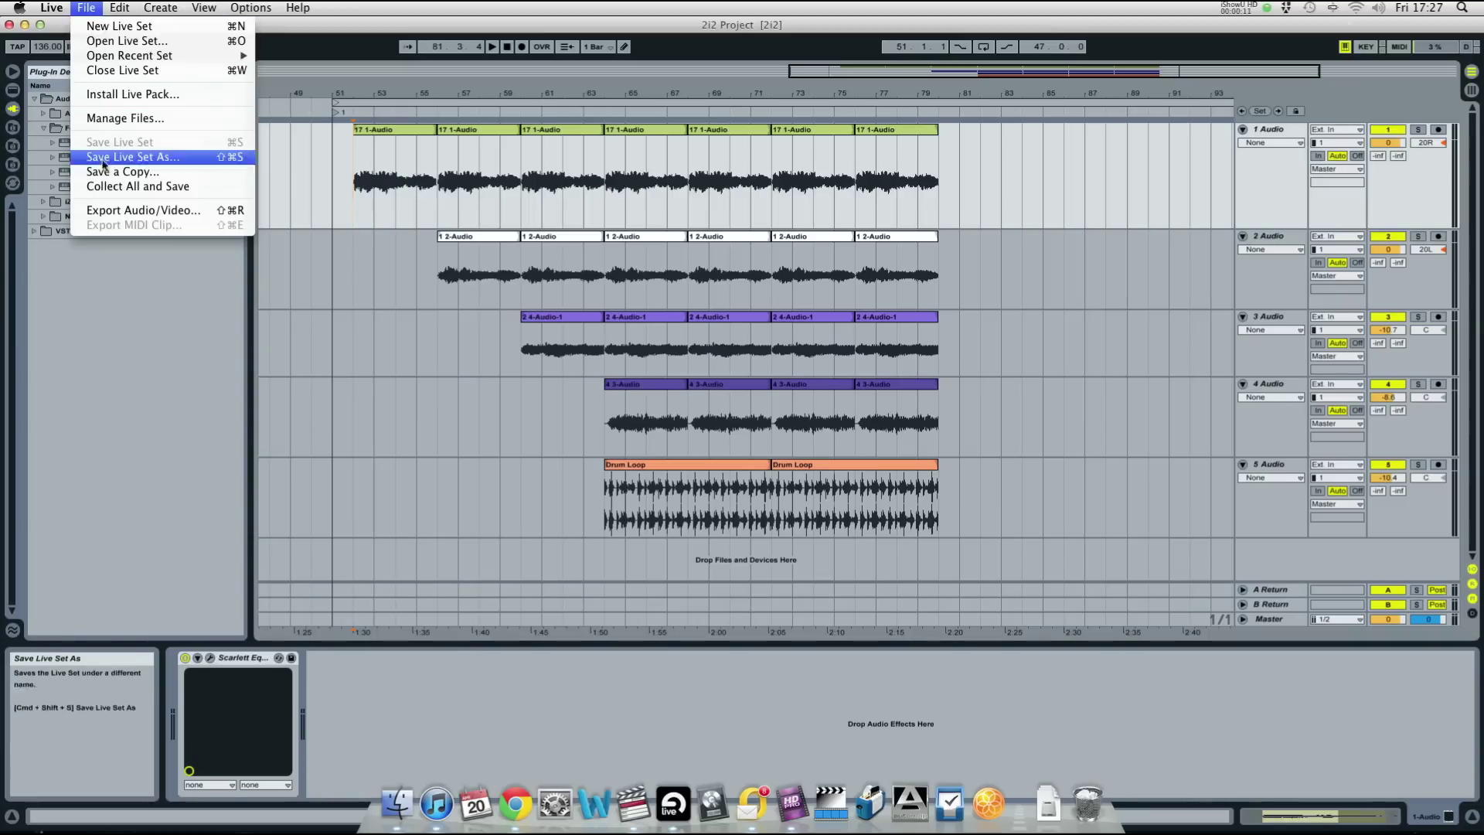
Step: Render the Master output to a 48000 Hz, 24-bit AIFF file
{"action": "left_click", "coordinate": [114, 210]}
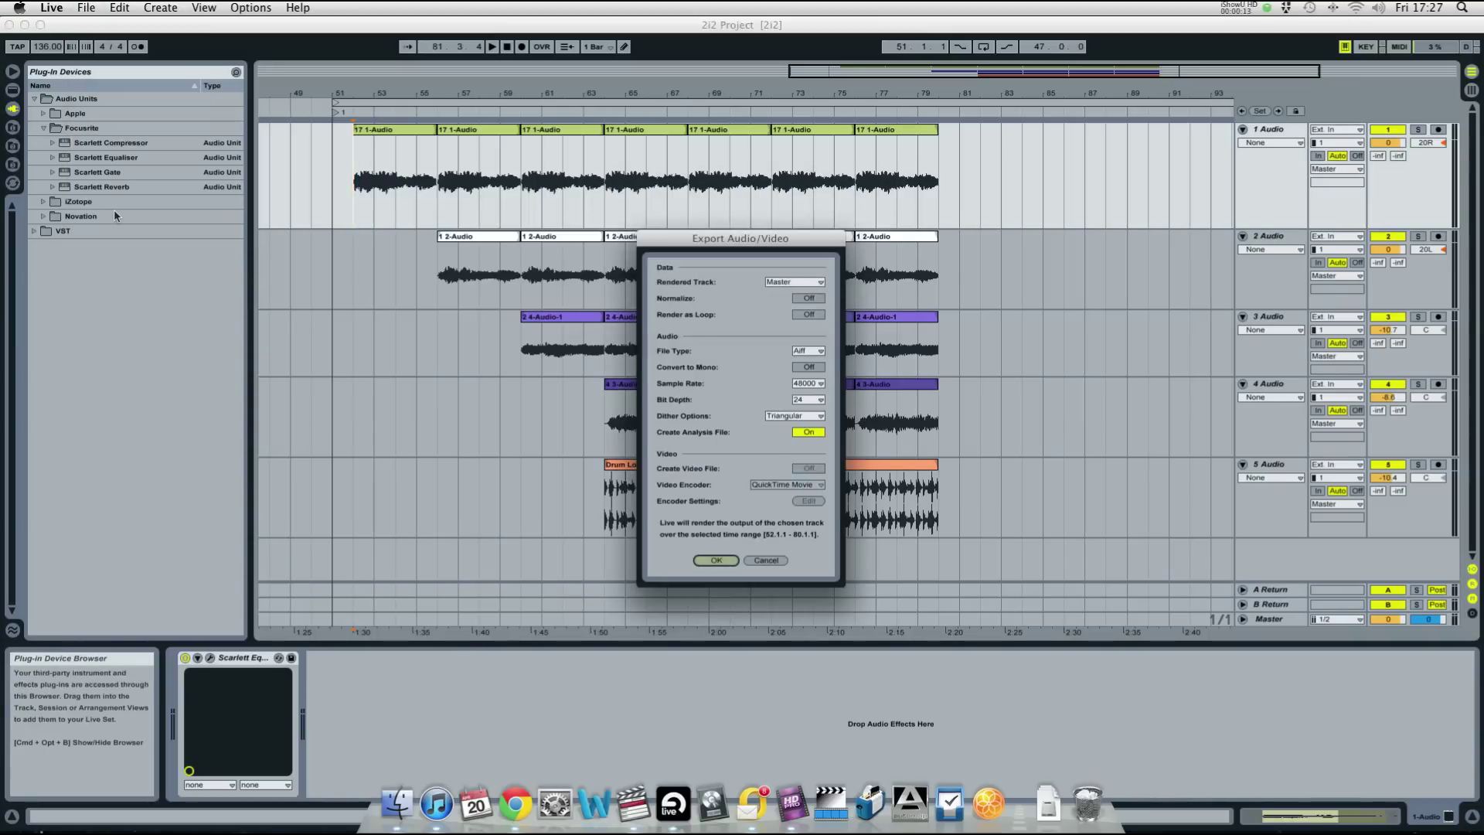
{"action": "key", "text": "Return"}
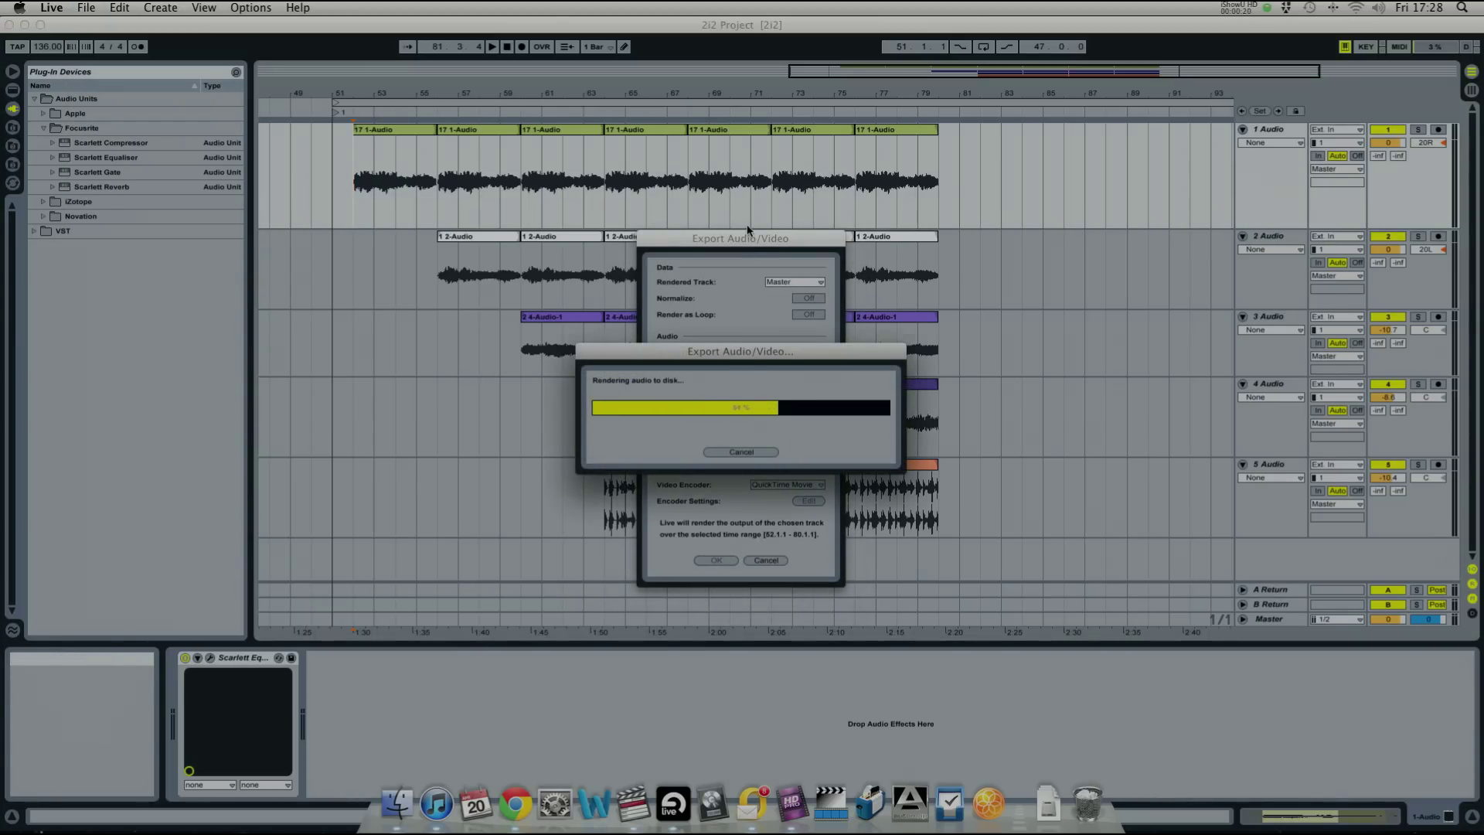